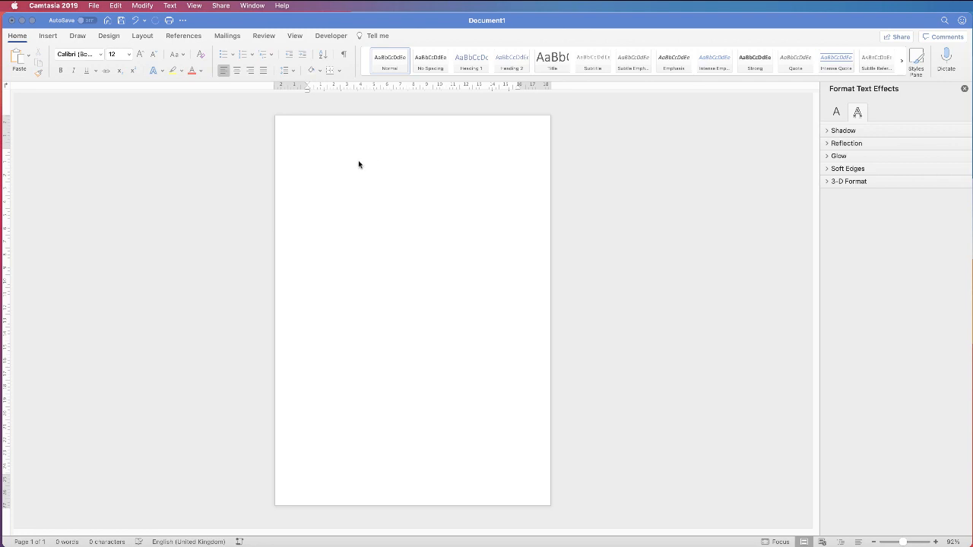
Step: Draw a wide oval across the upper part of the blank page, extending past its right edge
{"action": "left_click", "coordinate": [359, 163]}
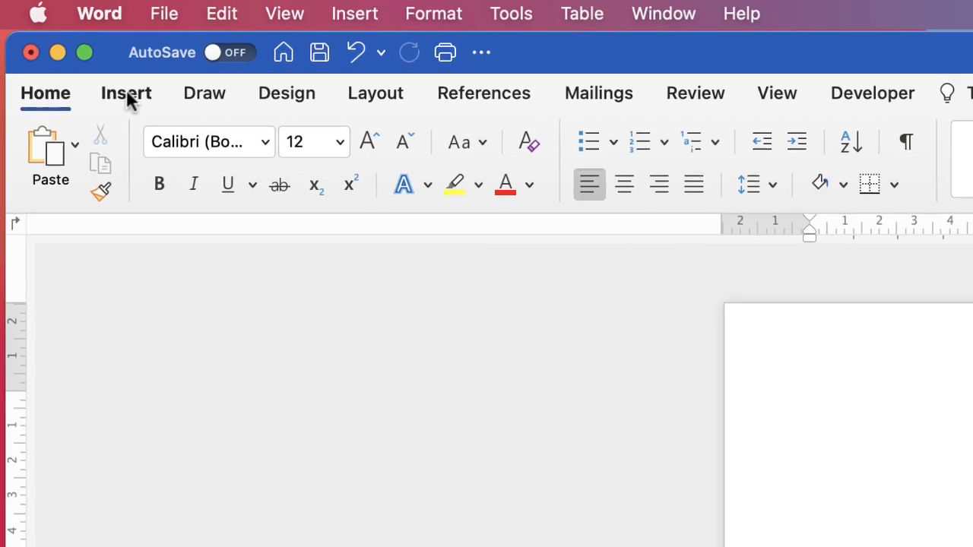
{"action": "left_click", "coordinate": [49, 35]}
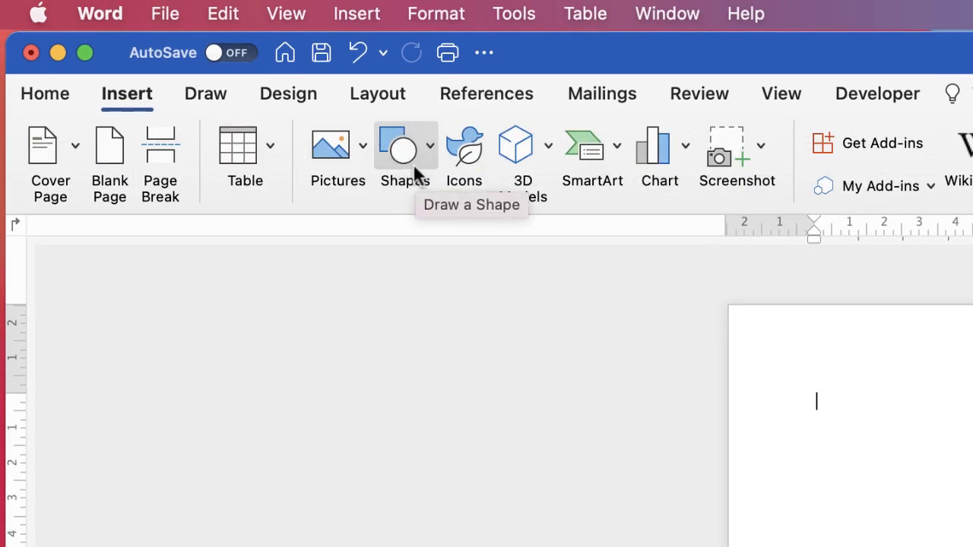
{"action": "left_click", "coordinate": [432, 152]}
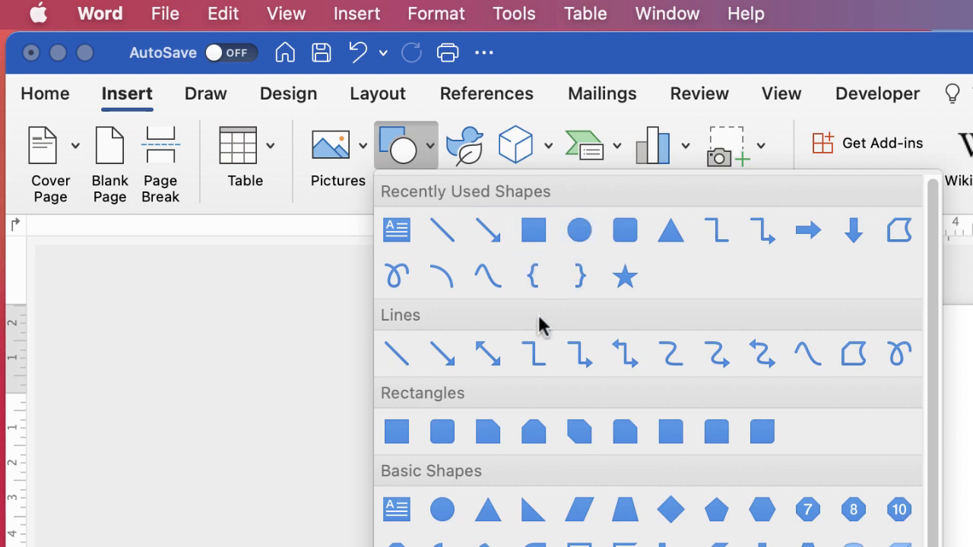
{"action": "left_click", "coordinate": [444, 514]}
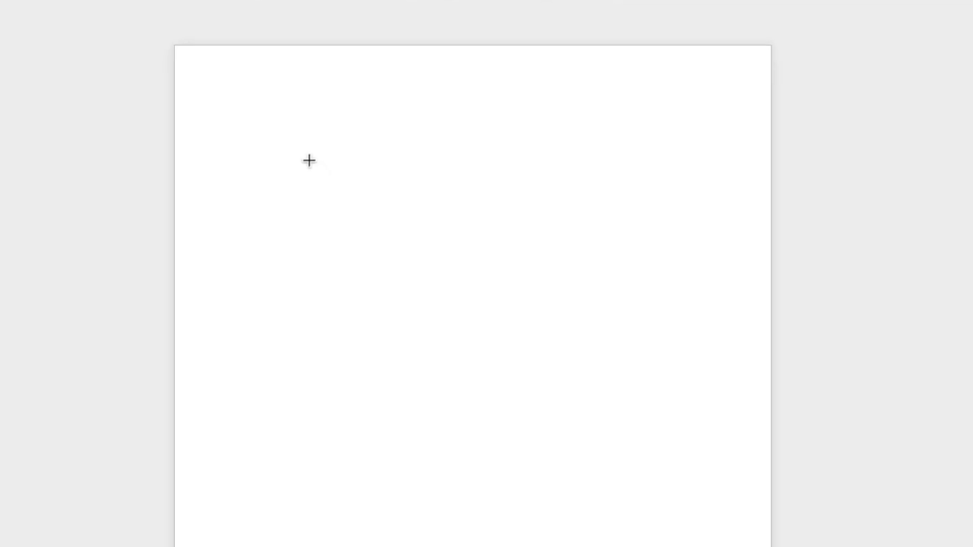
{"action": "left_click_drag", "start_coordinate": [283, 125], "coordinate": [814, 288]}
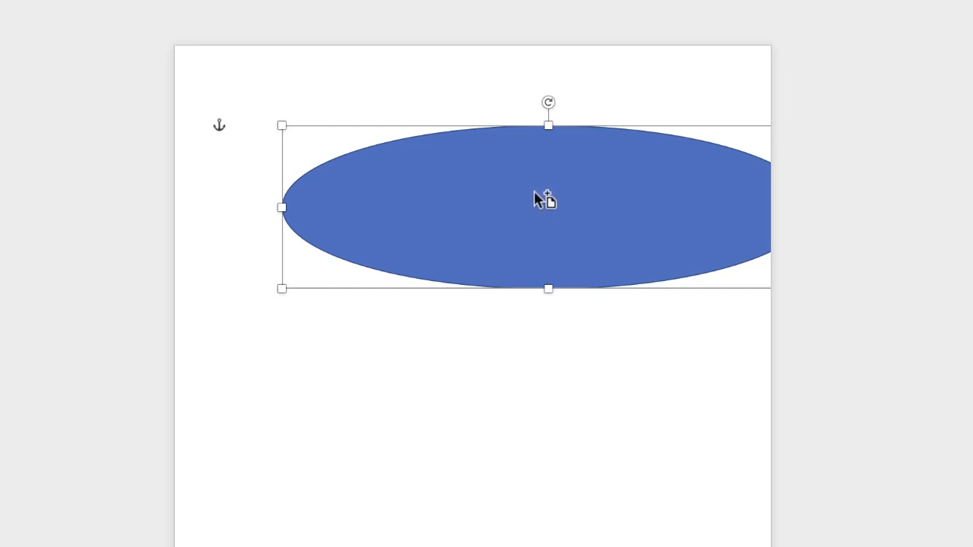
Step: Duplicate the oval twice so three equal ovals are stacked down the page
{"action": "left_click_drag", "start_coordinate": [533, 200], "coordinate": [539, 403]}
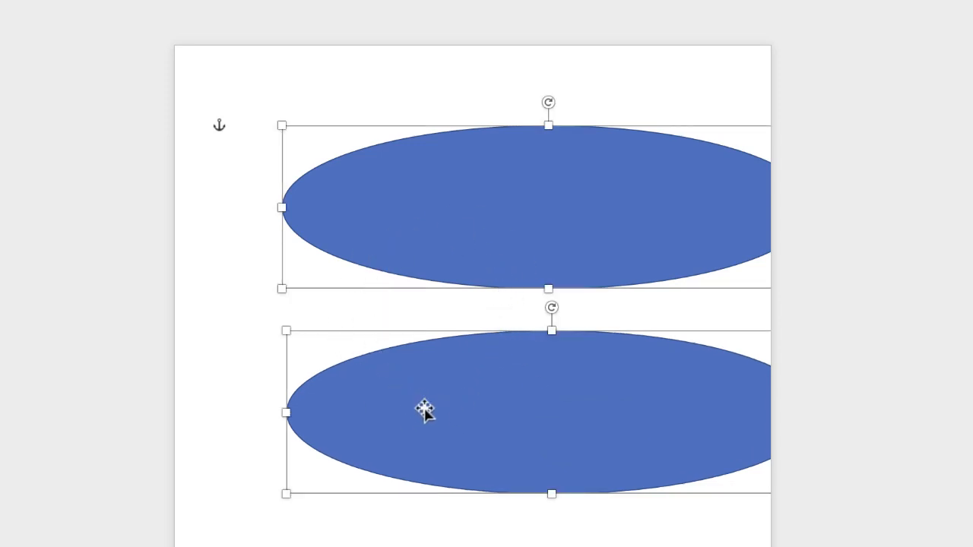
{"action": "left_click", "coordinate": [218, 306]}
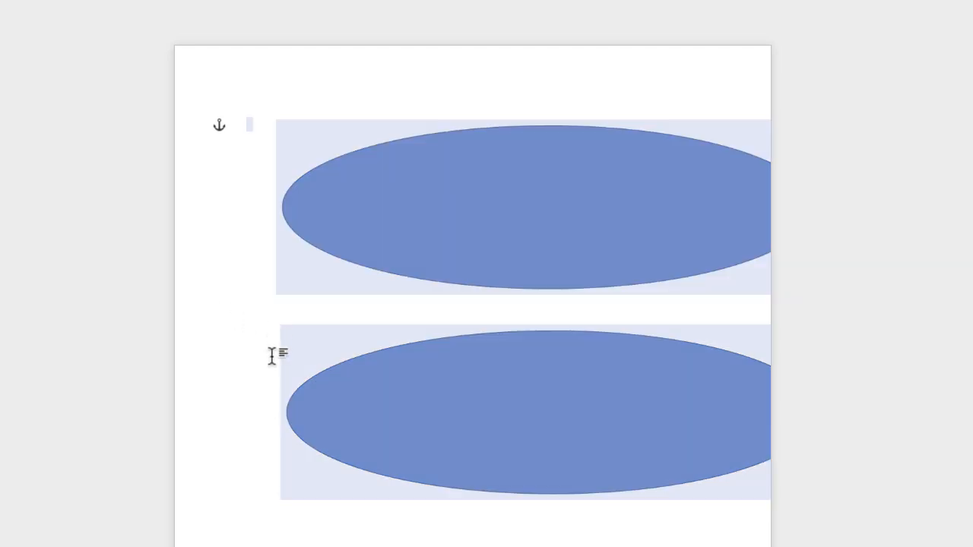
{"action": "left_click", "coordinate": [252, 440]}
{"action": "left_click", "coordinate": [514, 392]}
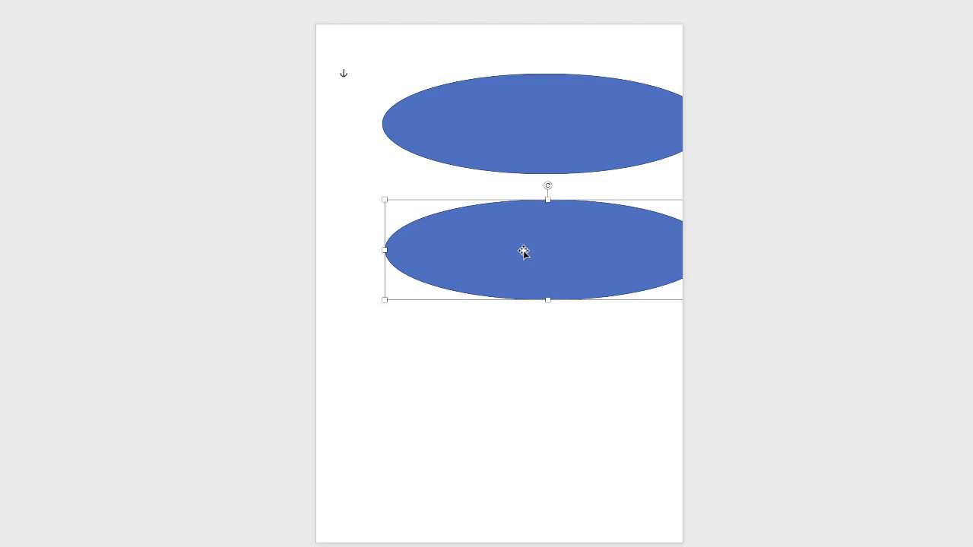
{"action": "left_click_drag", "start_coordinate": [524, 251], "coordinate": [534, 383]}
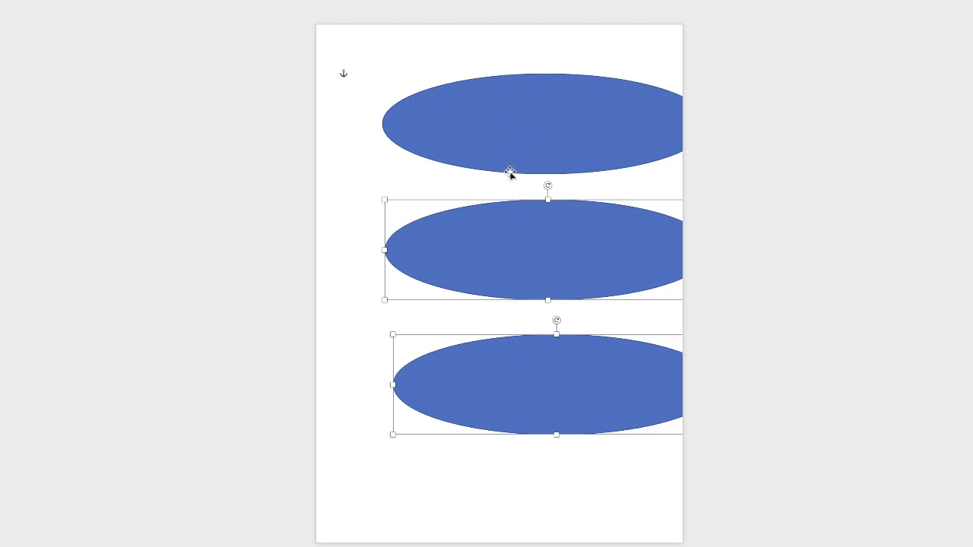
Step: Remove the outline from the top oval
{"action": "left_click", "coordinate": [507, 126]}
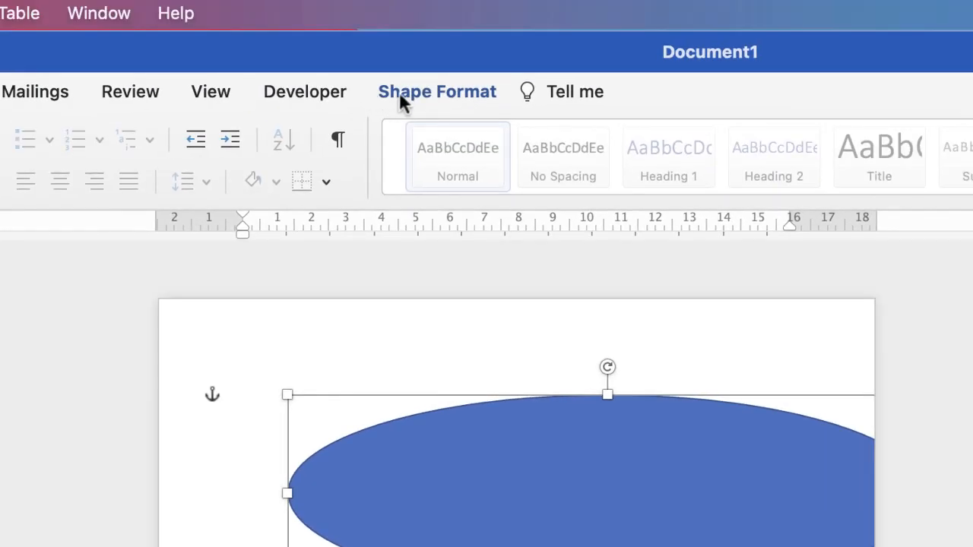
{"action": "left_click", "coordinate": [479, 95]}
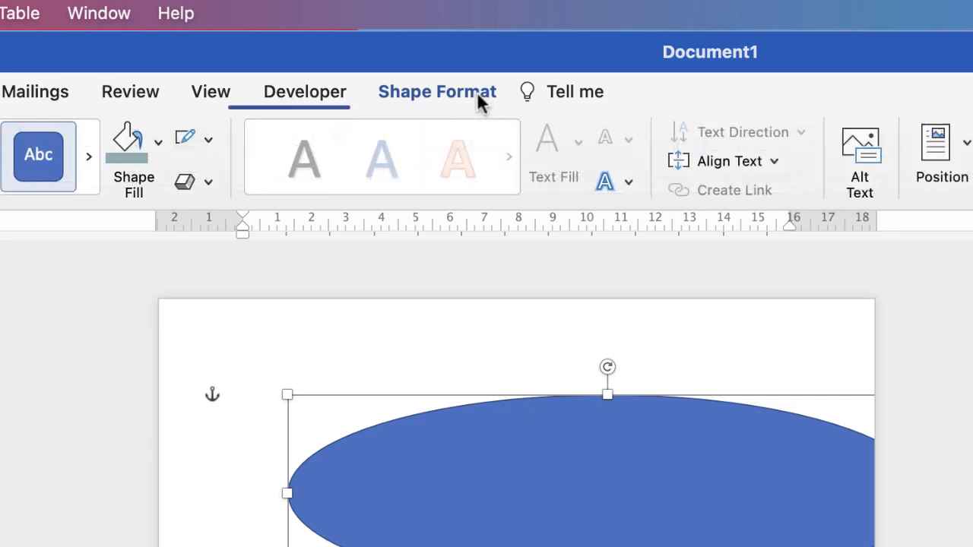
{"action": "left_click", "coordinate": [210, 142]}
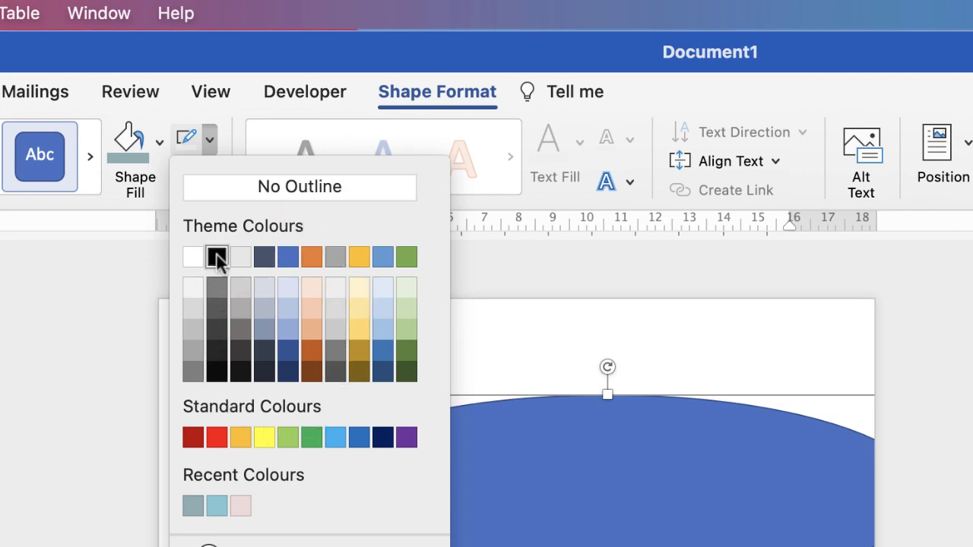
{"action": "left_click", "coordinate": [297, 190]}
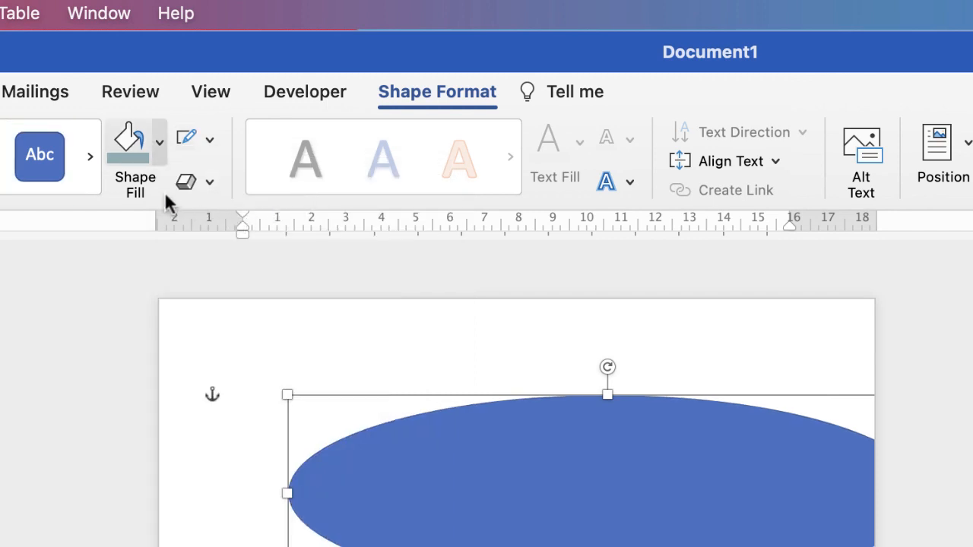
{"action": "left_click", "coordinate": [160, 143]}
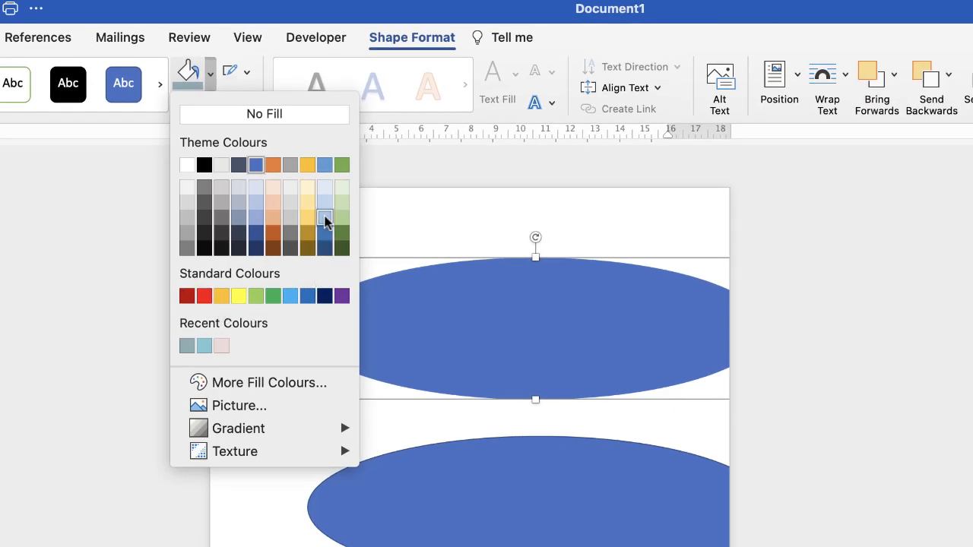
{"action": "left_click", "coordinate": [205, 385]}
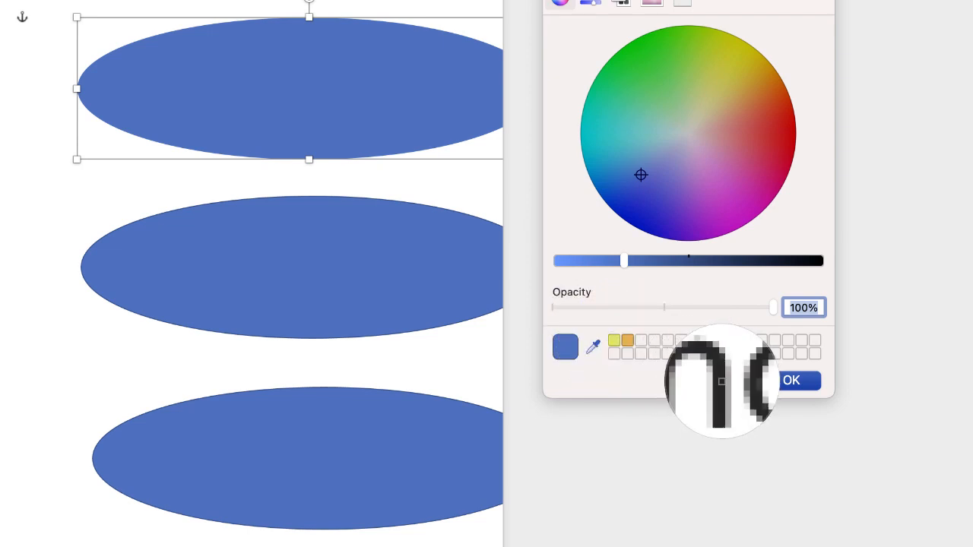
{"action": "left_click", "coordinate": [720, 380]}
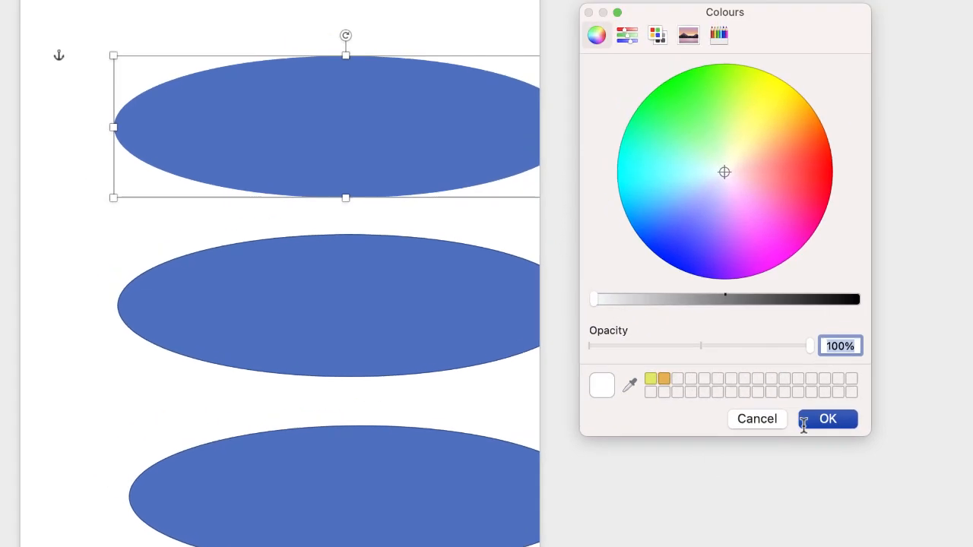
{"action": "left_click", "coordinate": [770, 385]}
Step: Fill the top oval with the grey-teal recent colour
{"action": "left_click", "coordinate": [244, 108]}
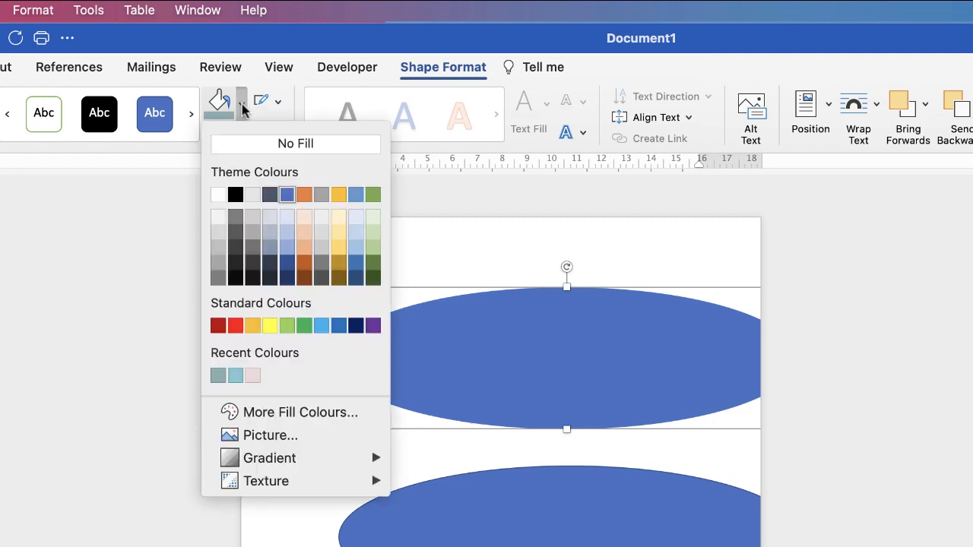
{"action": "left_click", "coordinate": [218, 377]}
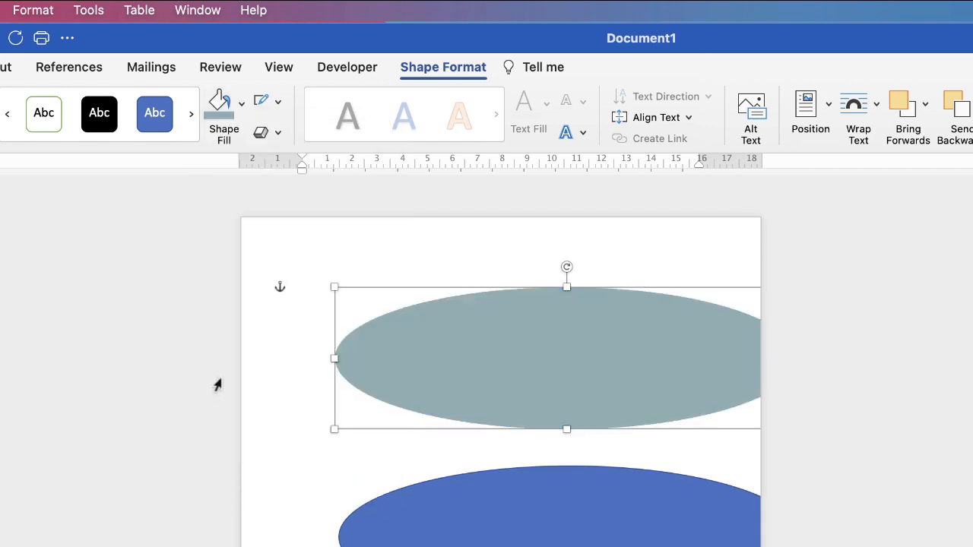
Step: Remove the middle oval's outline and fill it with the light blue recent colour
{"action": "left_click", "coordinate": [503, 541]}
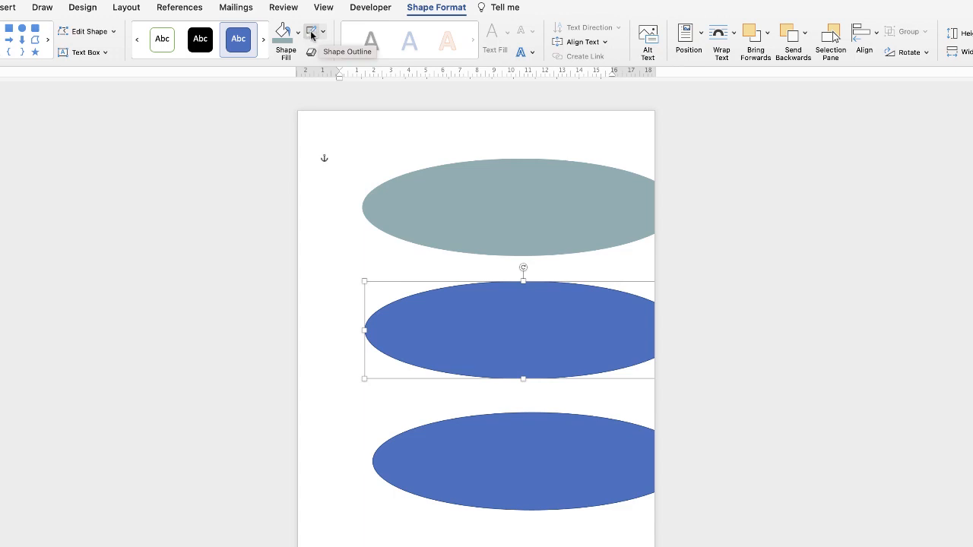
{"action": "left_click", "coordinate": [311, 32]}
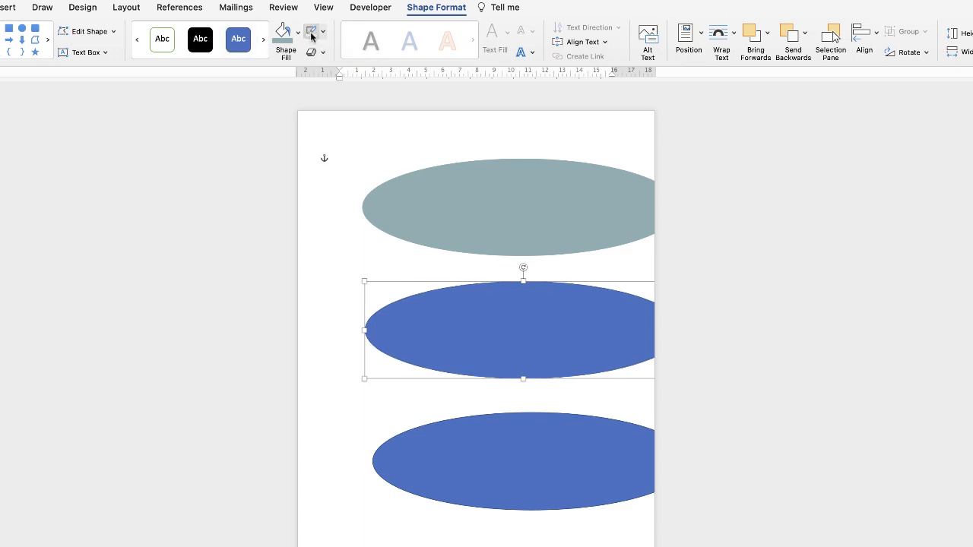
{"action": "left_click", "coordinate": [298, 32]}
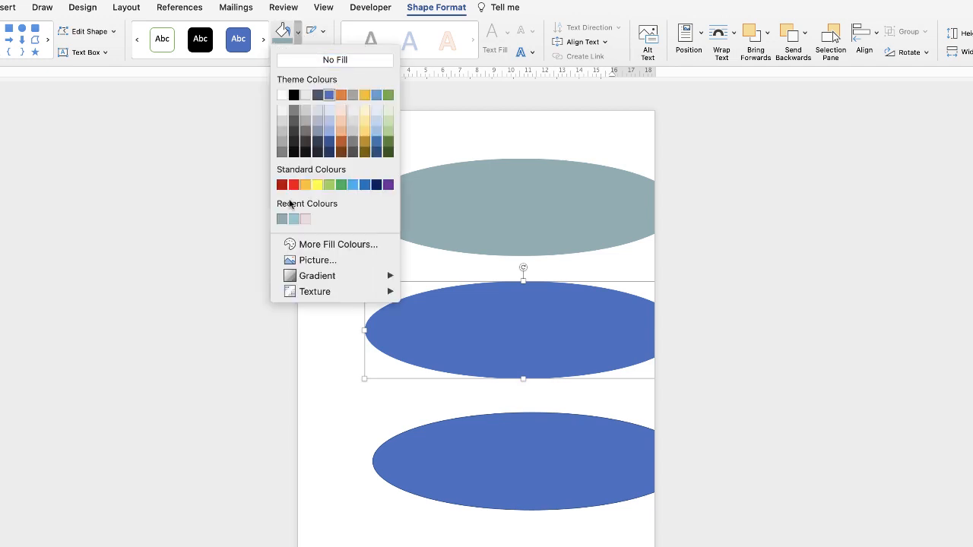
{"action": "left_click", "coordinate": [294, 219]}
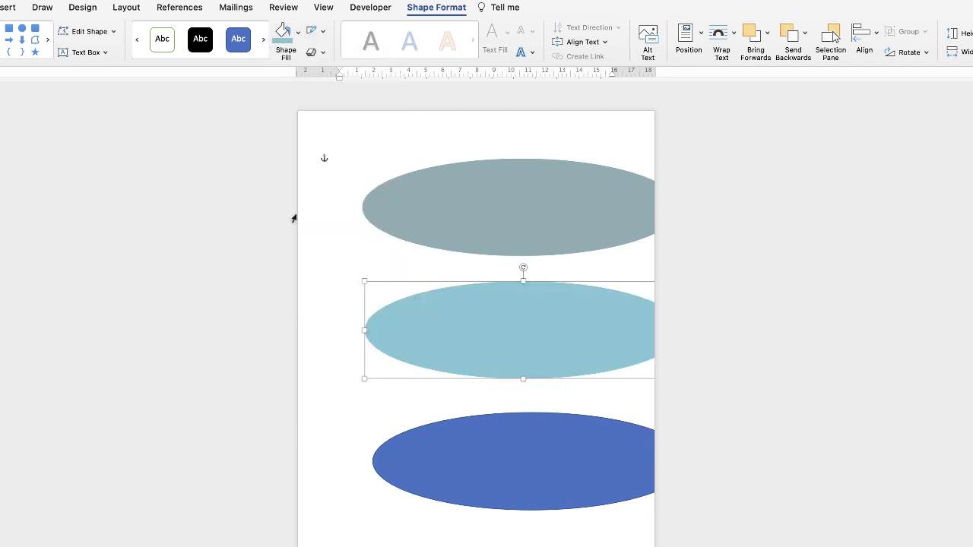
Step: Give the bottom oval no outline and fill it with the pale pink recent colour
{"action": "left_click", "coordinate": [481, 457]}
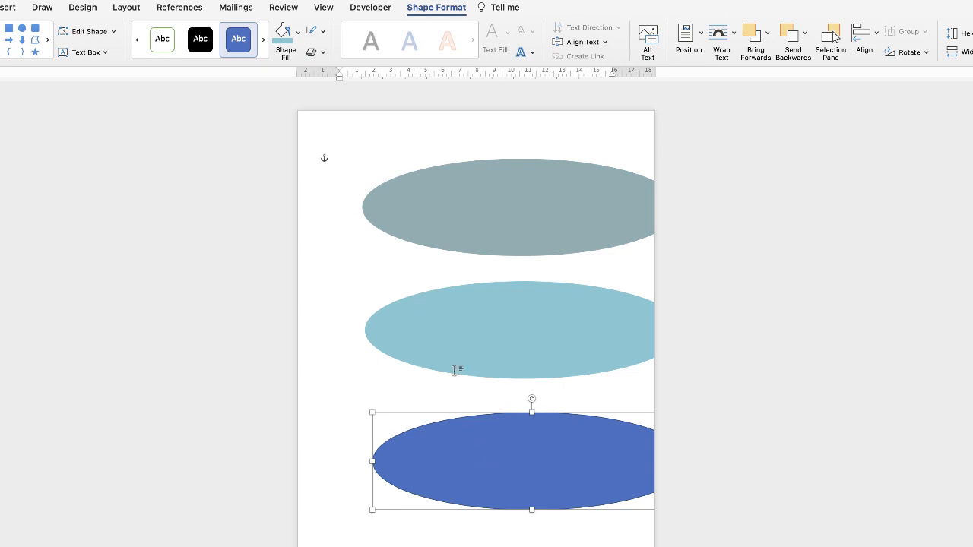
{"action": "left_click", "coordinate": [298, 34]}
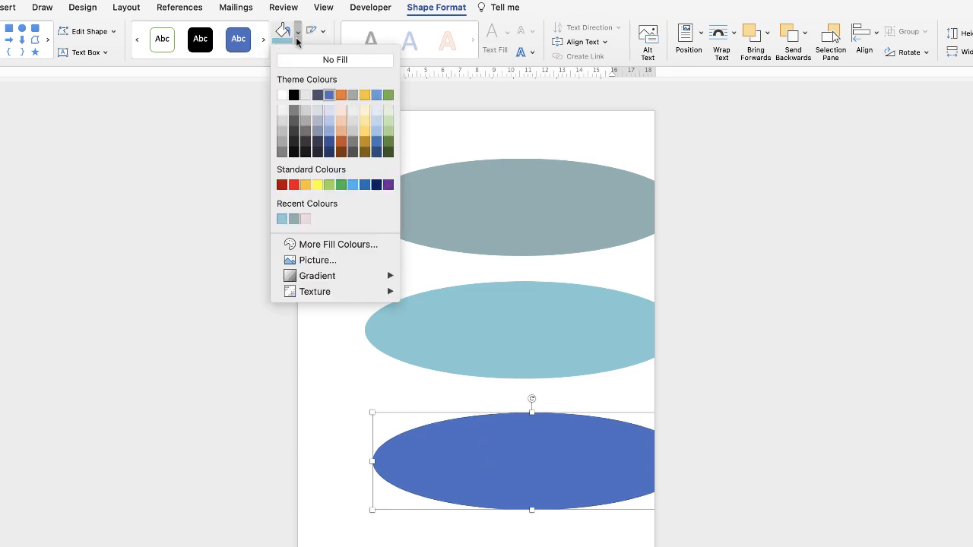
{"action": "left_click", "coordinate": [307, 219]}
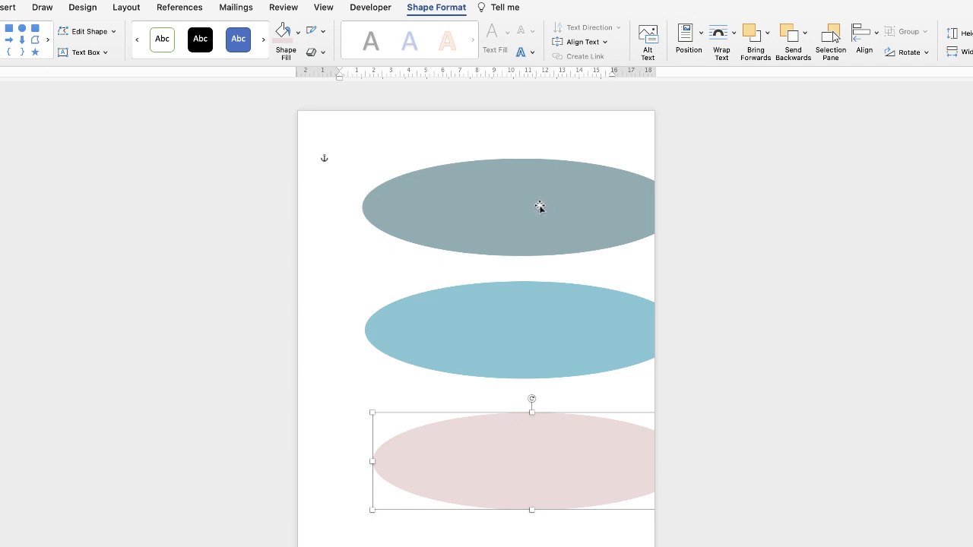
Step: Move the three ovals so they overlap along the page's top edge, and stretch the pink oval wider and flatter
{"action": "left_click_drag", "start_coordinate": [543, 212], "coordinate": [441, 140]}
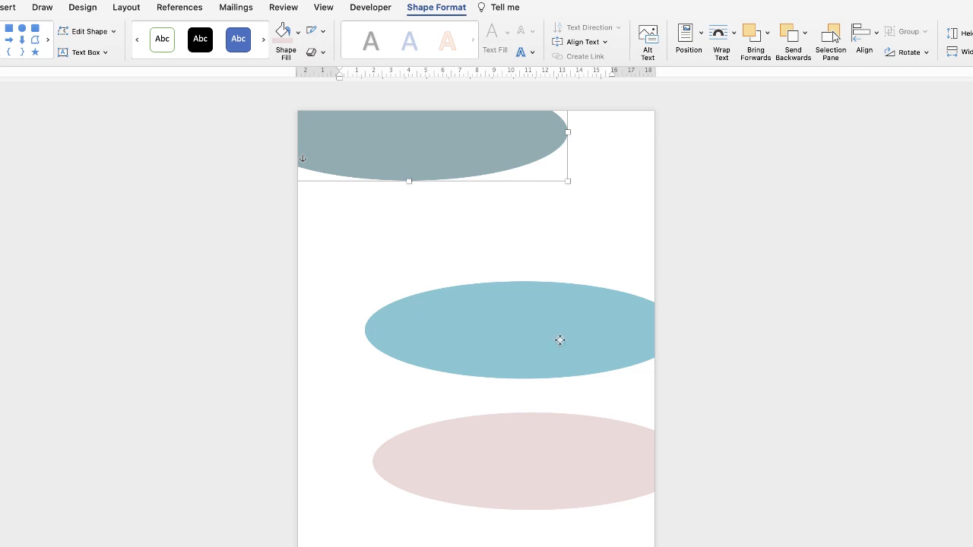
{"action": "left_click_drag", "start_coordinate": [559, 340], "coordinate": [525, 126]}
{"action": "left_click_drag", "start_coordinate": [512, 456], "coordinate": [563, 111]}
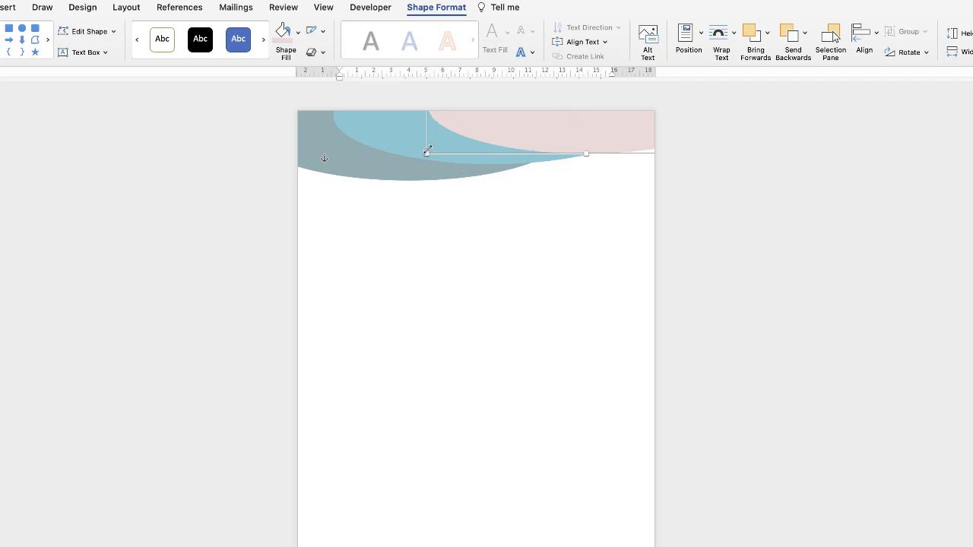
{"action": "left_click_drag", "start_coordinate": [428, 152], "coordinate": [351, 142]}
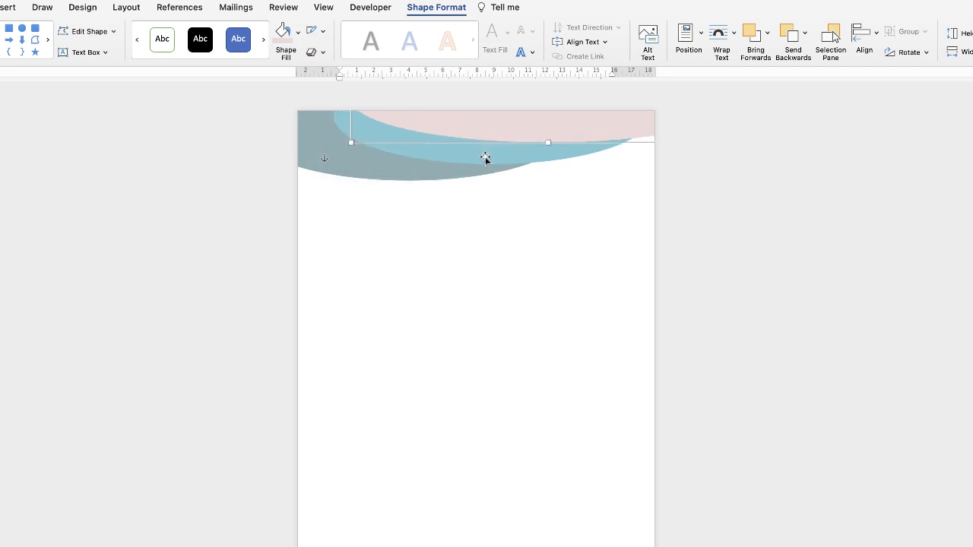
Step: Bring the light blue oval forwards one layer and send it backwards again behind the pink oval
{"action": "left_click", "coordinate": [449, 161]}
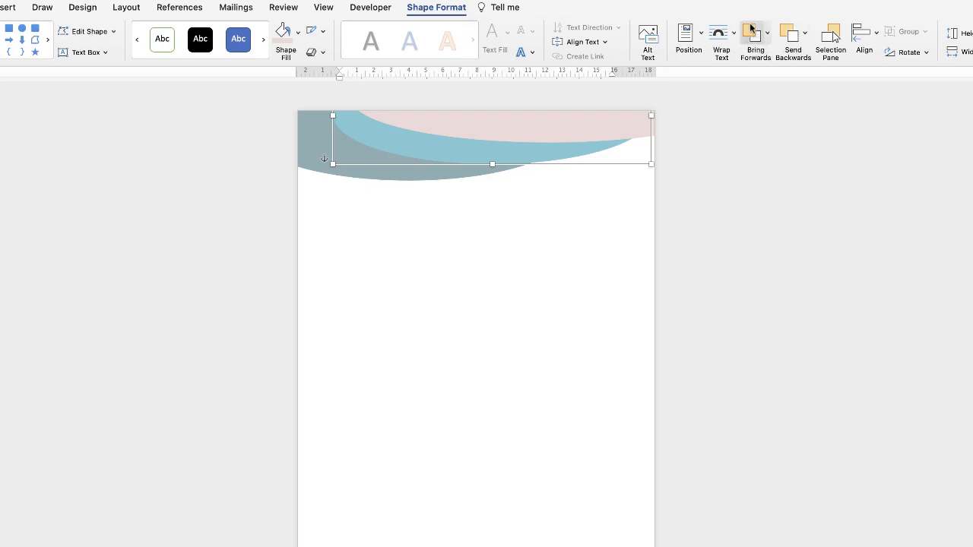
{"action": "left_click", "coordinate": [757, 44]}
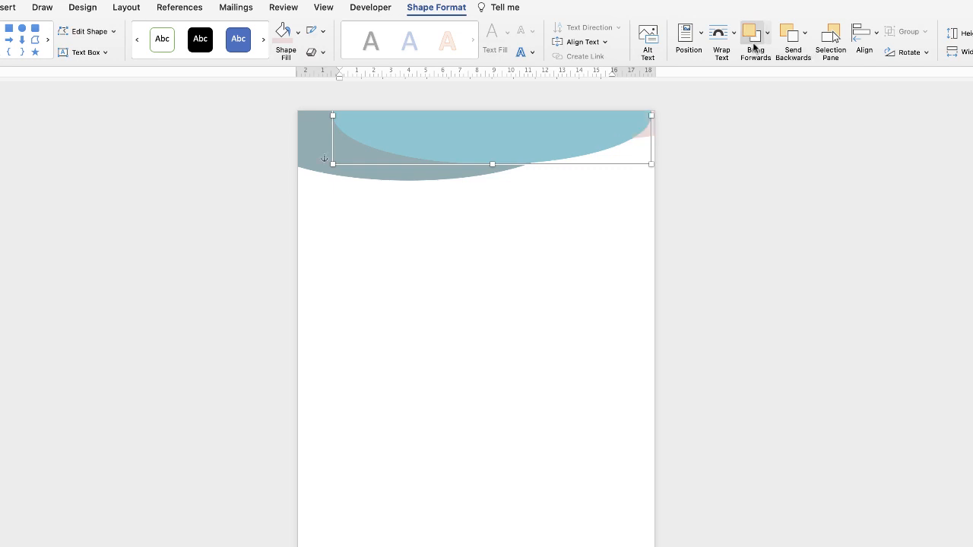
{"action": "left_click", "coordinate": [793, 40]}
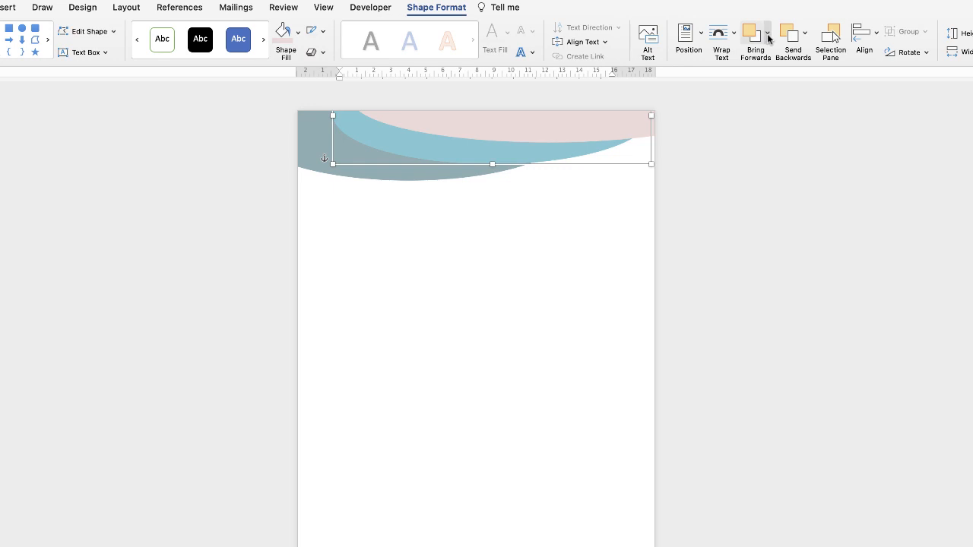
{"action": "left_click", "coordinate": [768, 35]}
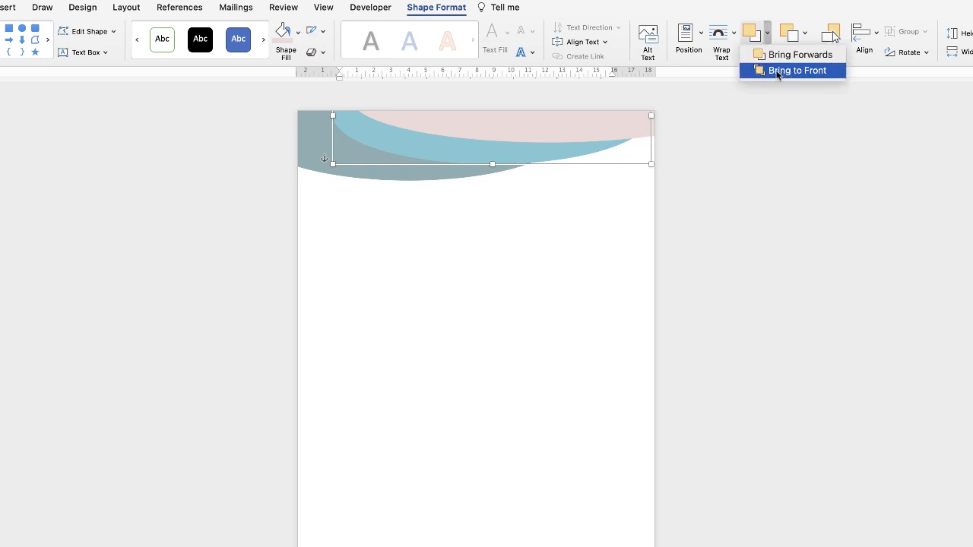
{"action": "left_click", "coordinate": [806, 36]}
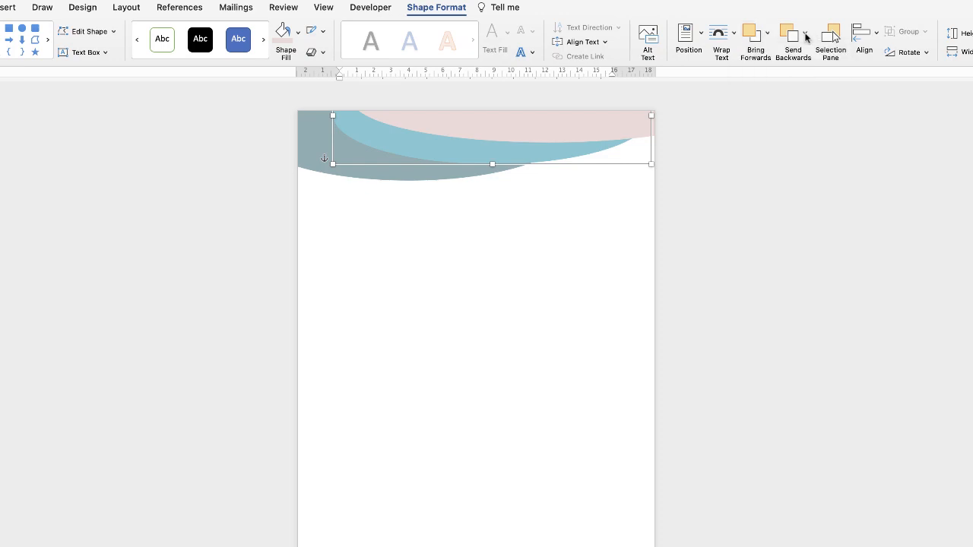
{"action": "left_click", "coordinate": [806, 36]}
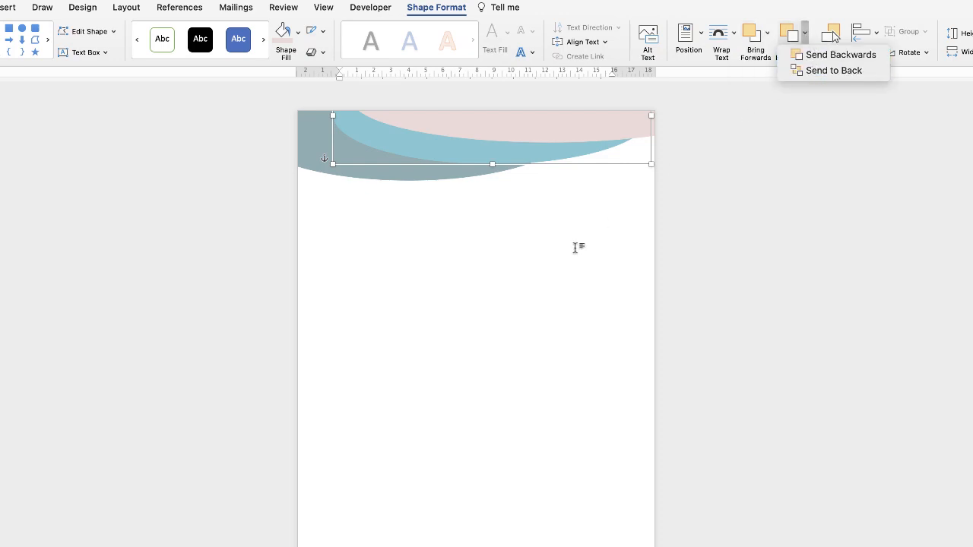
Step: Reposition the overlapping ovals along the page's top edge, and shrink the pink one towards the page's top-right corner
{"action": "mouse_move", "coordinate": [477, 155]}
{"action": "left_mouse_down"}
{"action": "mouse_move", "coordinate": [504, 157]}
{"action": "mouse_move", "coordinate": [474, 155]}
{"action": "left_mouse_up"}
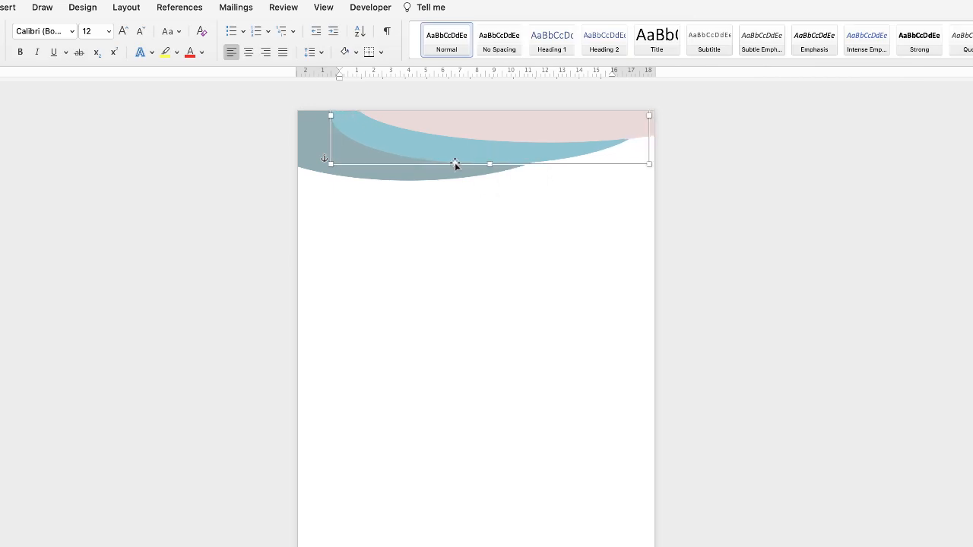
{"action": "left_click_drag", "start_coordinate": [421, 175], "coordinate": [439, 167]}
{"action": "left_click_drag", "start_coordinate": [493, 126], "coordinate": [423, 192]}
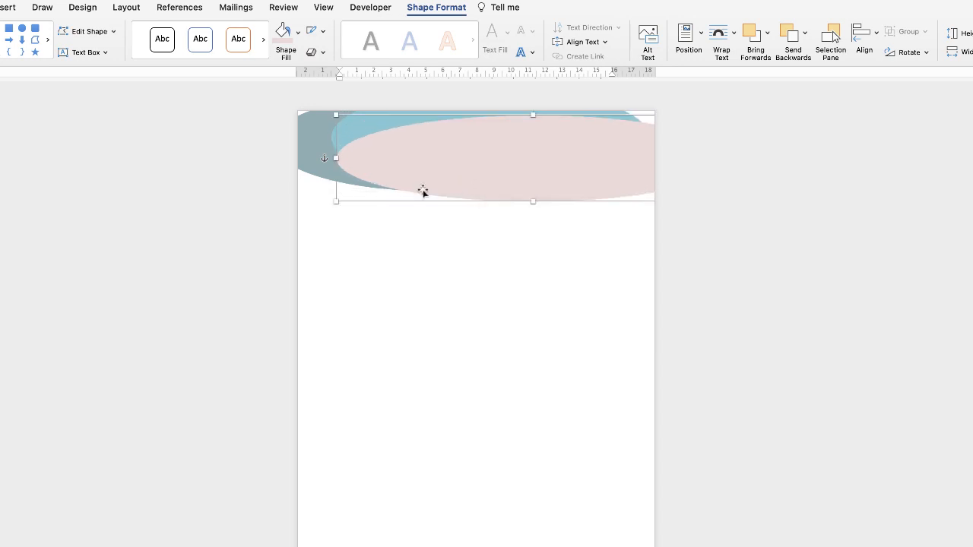
{"action": "left_click_drag", "start_coordinate": [335, 201], "coordinate": [449, 181]}
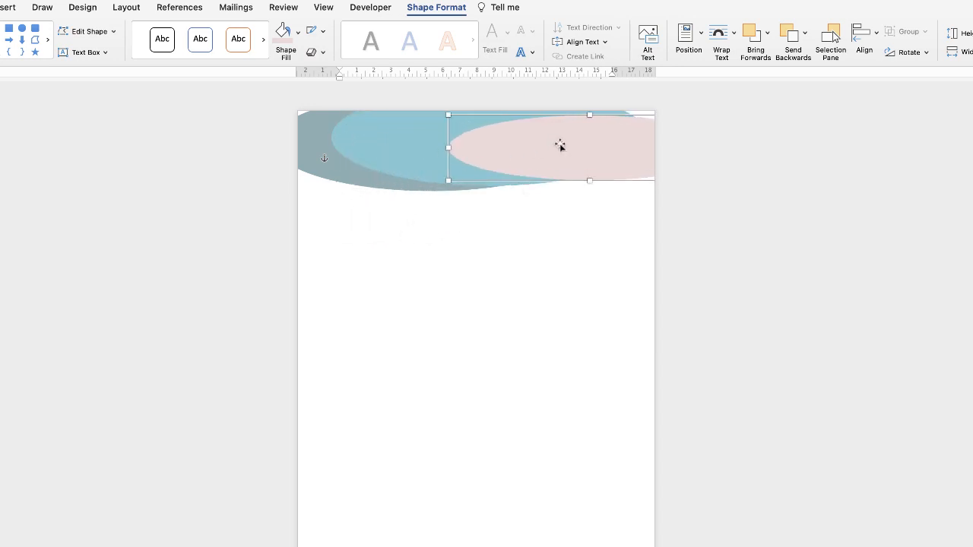
{"action": "left_click_drag", "start_coordinate": [560, 146], "coordinate": [546, 126]}
Step: Stretch the light blue oval out to the page's left edge, making it flatter and closer to the page's top
{"action": "left_click", "coordinate": [403, 144]}
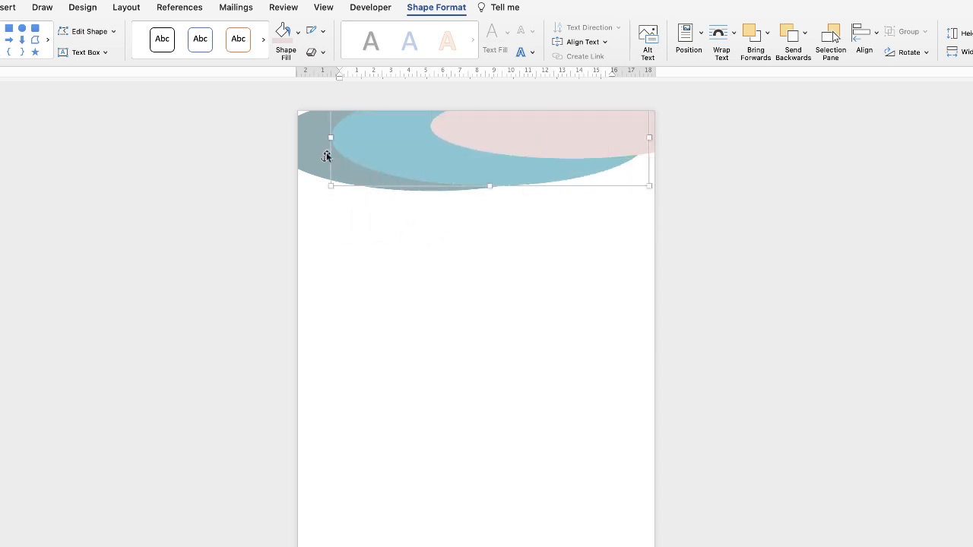
{"action": "left_click_drag", "start_coordinate": [328, 137], "coordinate": [263, 131]}
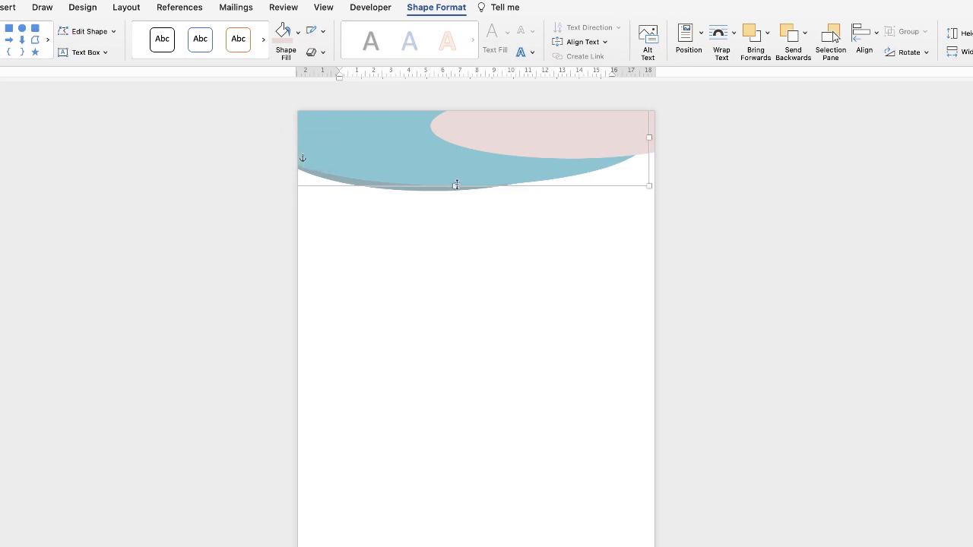
{"action": "left_click_drag", "start_coordinate": [456, 185], "coordinate": [457, 164]}
{"action": "left_click_drag", "start_coordinate": [403, 140], "coordinate": [440, 136]}
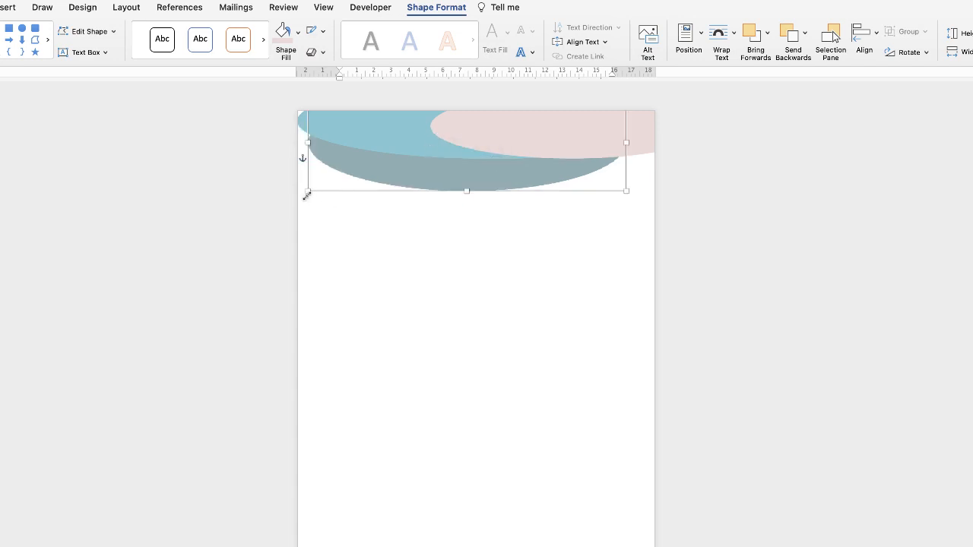
Step: Place the grey oval behind the light blue one at the page's top-left corner, and enlarge the pink oval slightly
{"action": "left_click_drag", "start_coordinate": [445, 177], "coordinate": [461, 252]}
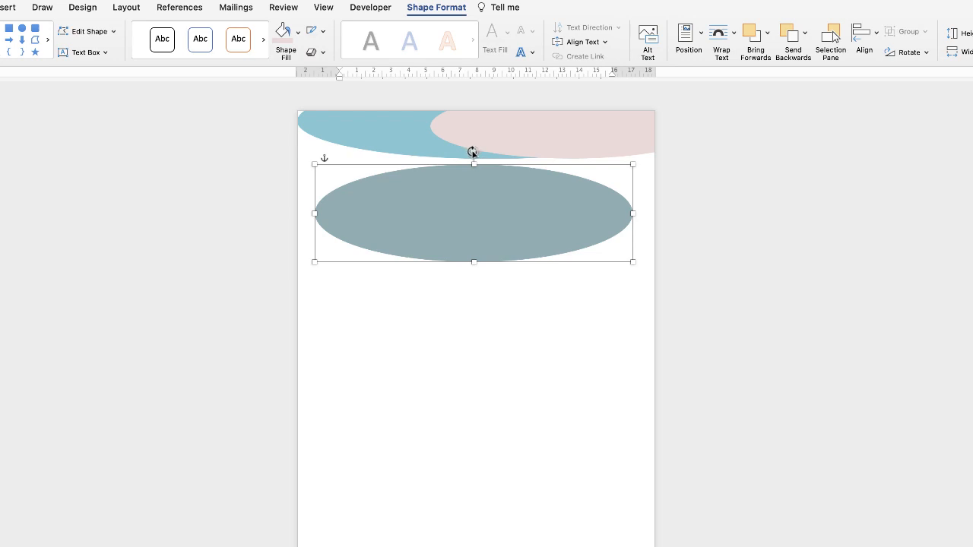
{"action": "left_click_drag", "start_coordinate": [473, 152], "coordinate": [476, 172]}
{"action": "left_click_drag", "start_coordinate": [479, 222], "coordinate": [436, 168]}
{"action": "left_click_drag", "start_coordinate": [560, 171], "coordinate": [560, 172]}
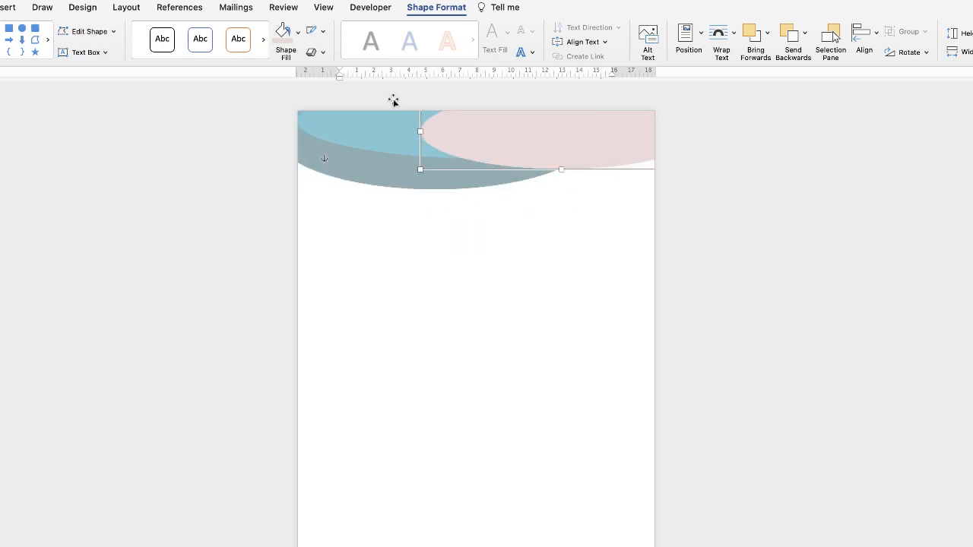
{"action": "left_click", "coordinate": [416, 218]}
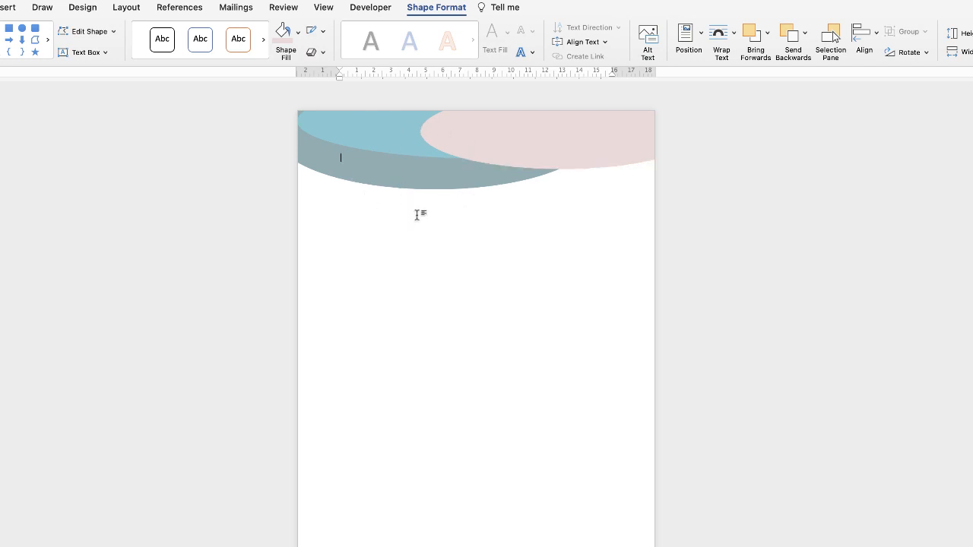
Step: Group the pink, light blue and grey ovals into one object
{"action": "left_click", "coordinate": [488, 137]}
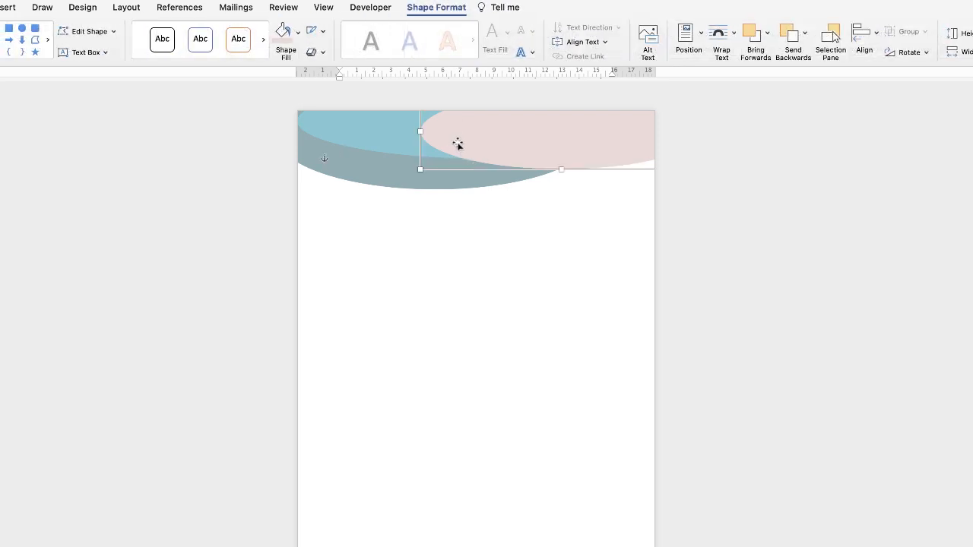
{"action": "left_click", "coordinate": [389, 132], "text": "shift"}
{"action": "left_click", "coordinate": [382, 172], "text": "shift"}
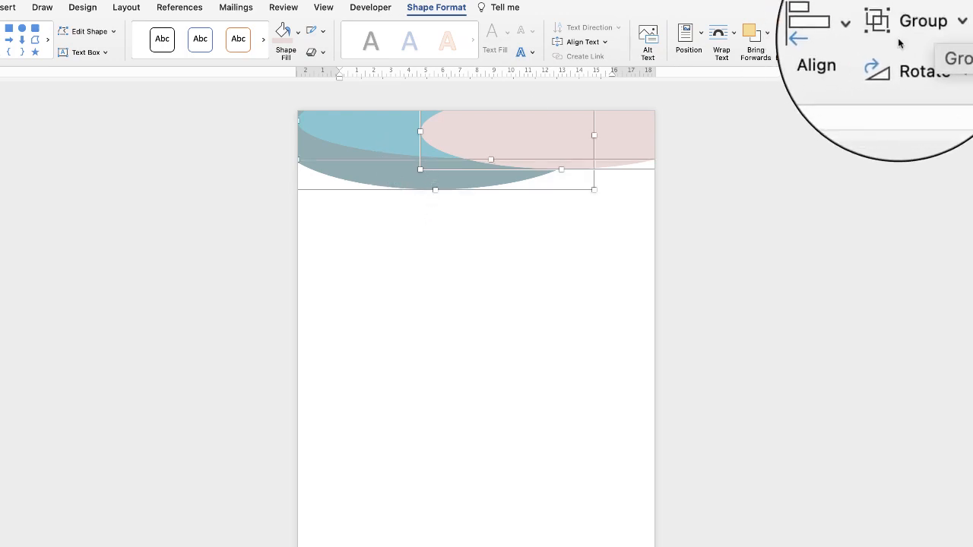
{"action": "left_click", "coordinate": [925, 34]}
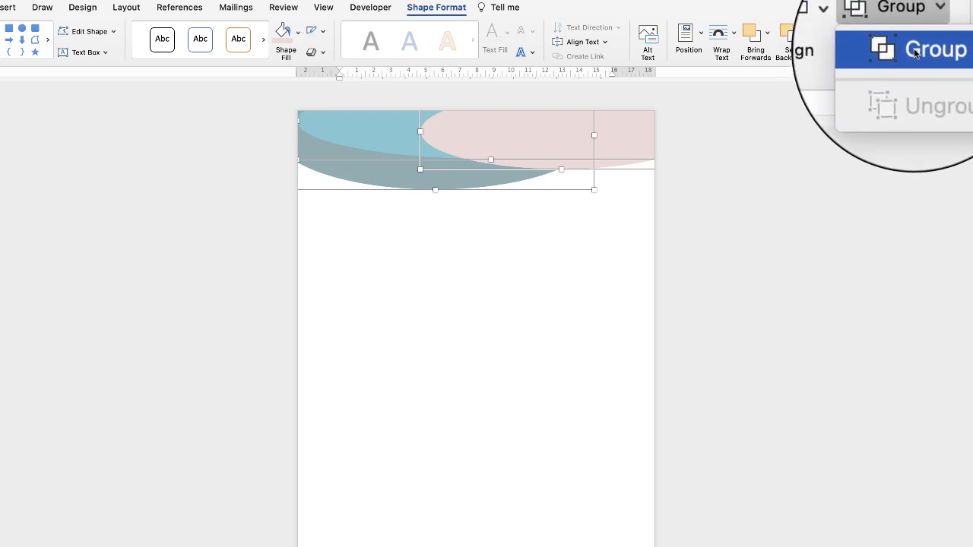
{"action": "left_click", "coordinate": [927, 55]}
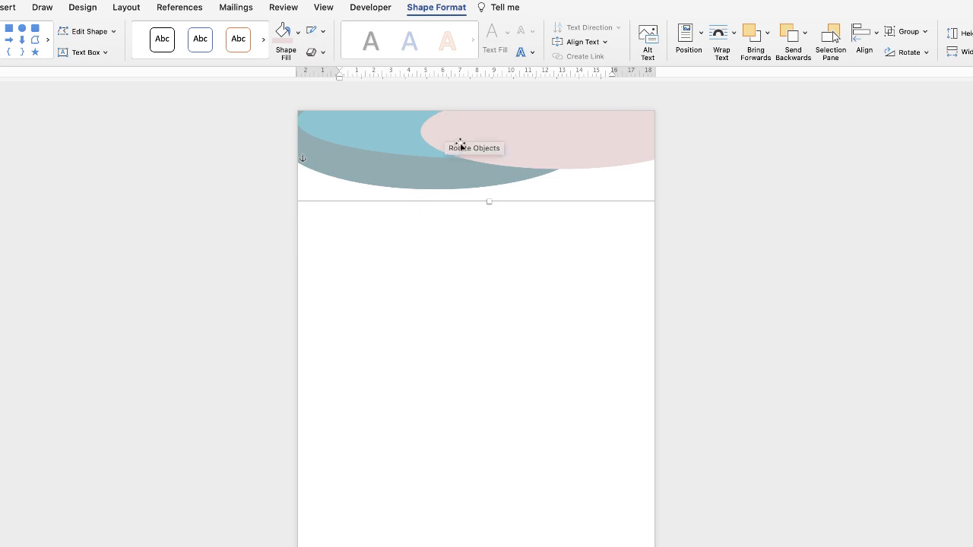
Step: Move the grouped ovals down the page as one object and back up to the page's top edge
{"action": "left_click_drag", "start_coordinate": [463, 139], "coordinate": [558, 202]}
{"action": "left_click_drag", "start_coordinate": [361, 262], "coordinate": [337, 258]}
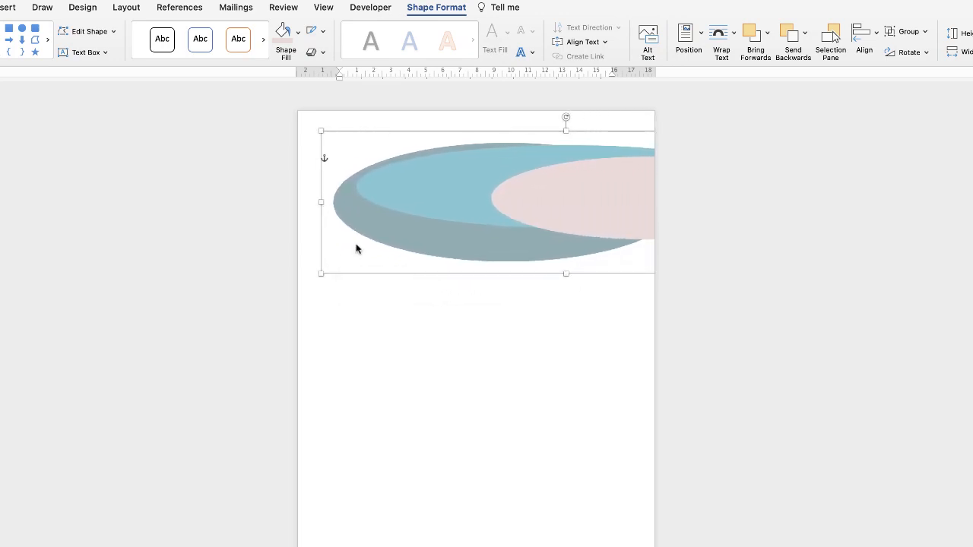
{"action": "left_click_drag", "start_coordinate": [566, 118], "coordinate": [567, 139]}
{"action": "left_click_drag", "start_coordinate": [570, 215], "coordinate": [451, 145]}
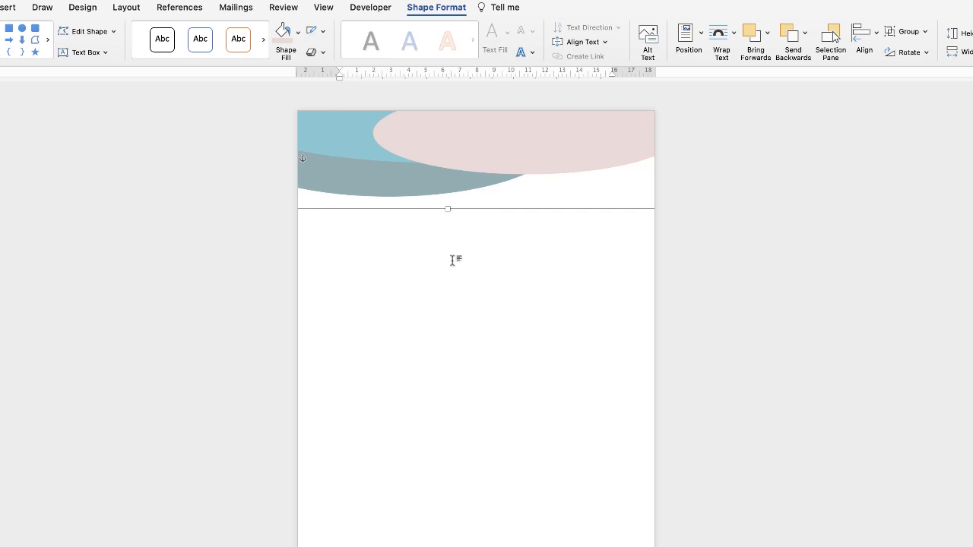
{"action": "left_click", "coordinate": [458, 299]}
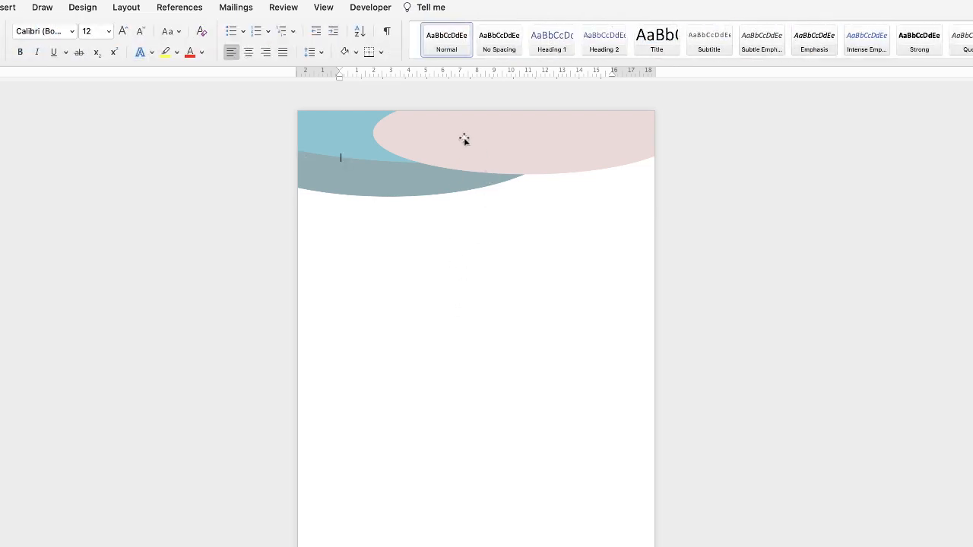
Step: Rotate the grouped ovals anticlockwise into a diagonal, and fit them into the page's top-left corner with a greater height
{"action": "left_click_drag", "start_coordinate": [465, 140], "coordinate": [406, 244]}
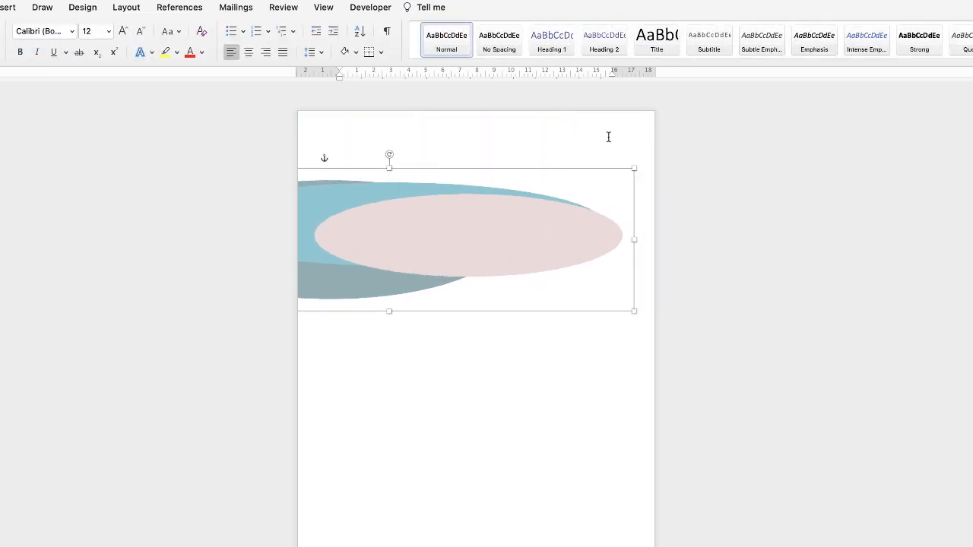
{"action": "left_click_drag", "start_coordinate": [390, 153], "coordinate": [340, 168]}
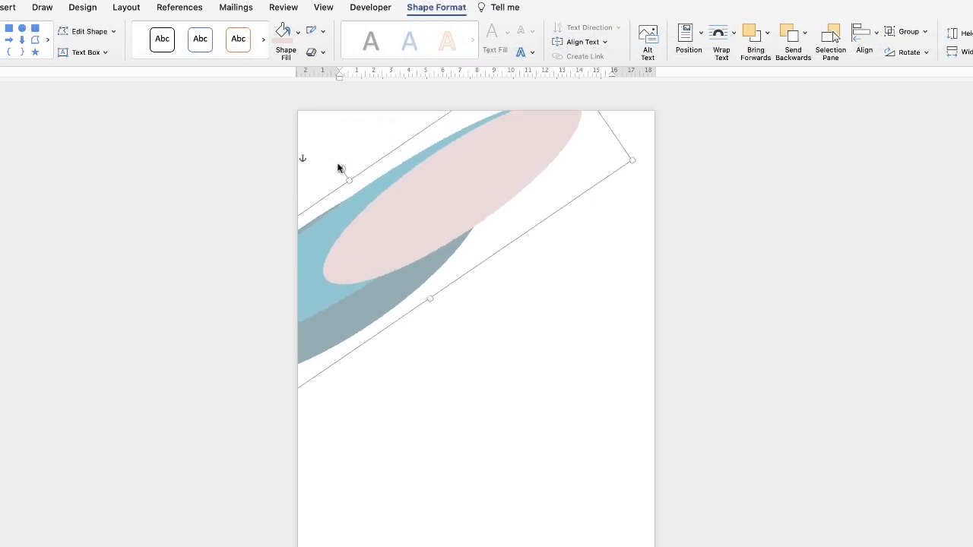
{"action": "left_click_drag", "start_coordinate": [380, 236], "coordinate": [320, 138]}
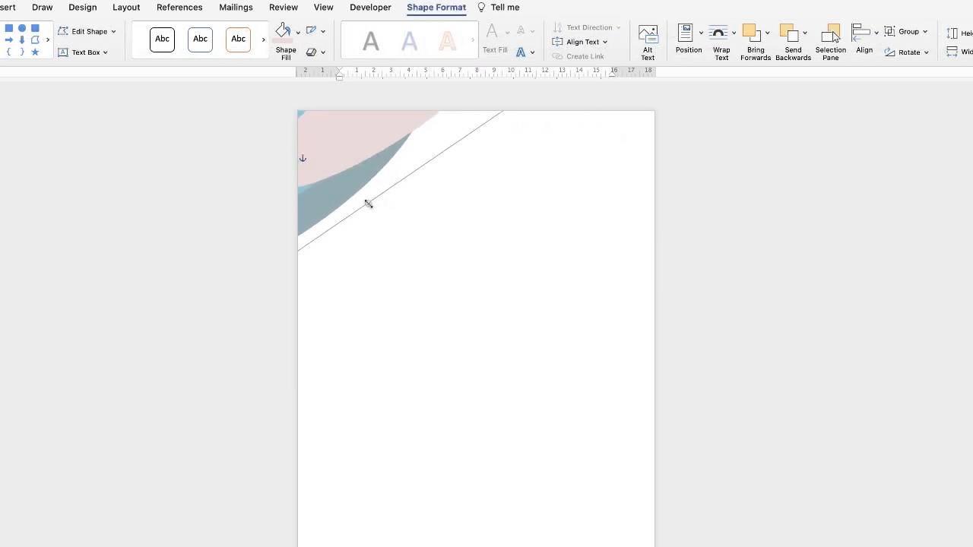
{"action": "left_click_drag", "start_coordinate": [368, 203], "coordinate": [419, 276]}
{"action": "left_click_drag", "start_coordinate": [373, 183], "coordinate": [355, 147]}
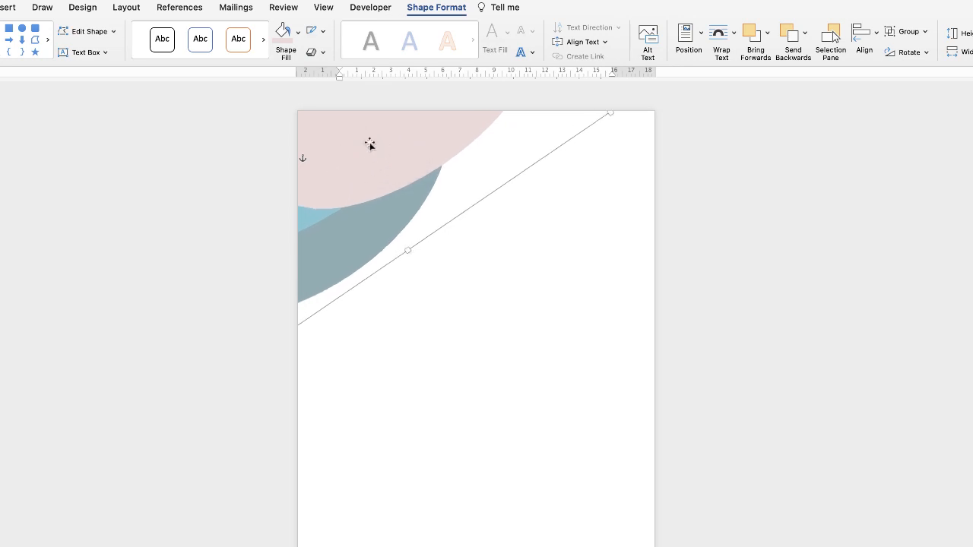
{"action": "left_click_drag", "start_coordinate": [351, 170], "coordinate": [372, 148]}
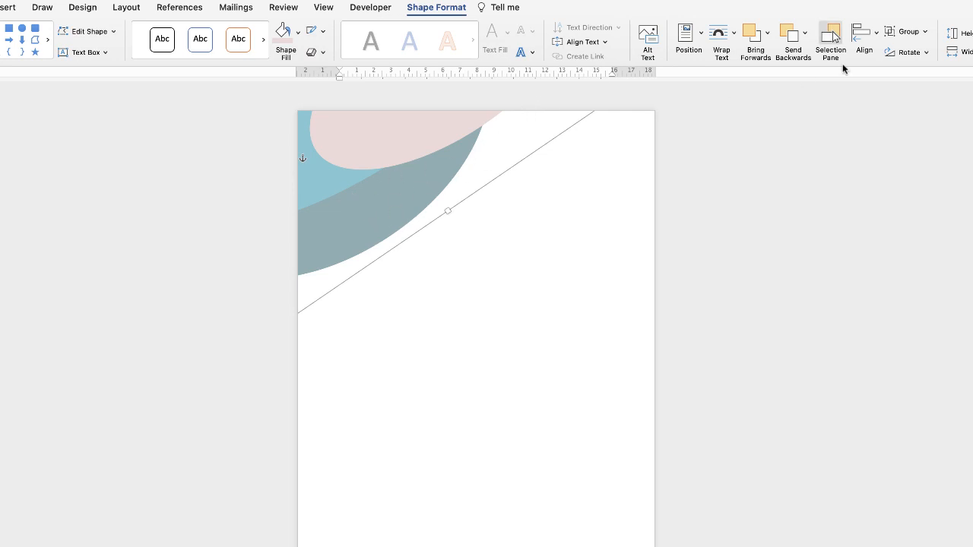
Step: Ungroup the ovals, and enlarge the light blue one so a wider band shows between the pink and grey ovals
{"action": "left_click", "coordinate": [906, 31]}
{"action": "left_click", "coordinate": [922, 81]}
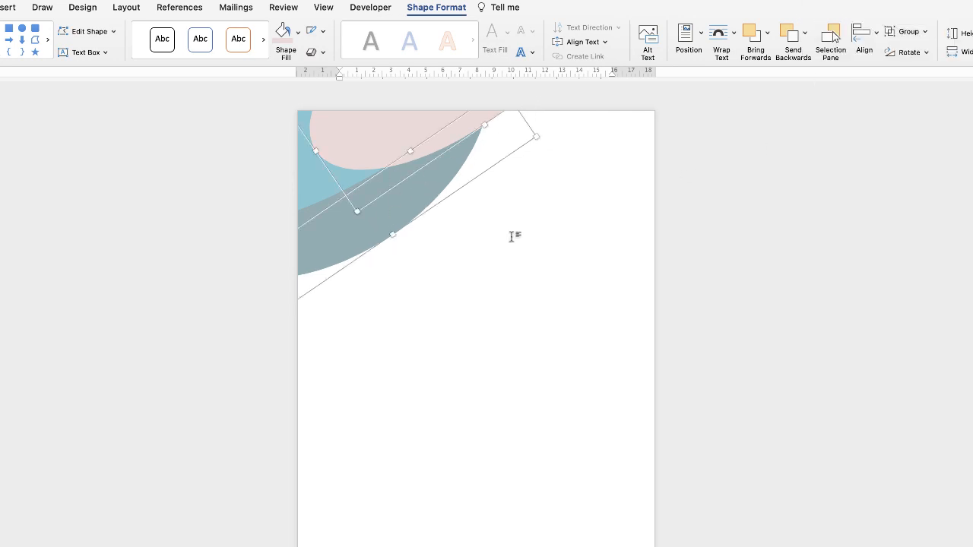
{"action": "key", "text": "Delete"}
{"action": "key", "text": "ctrl+z"}
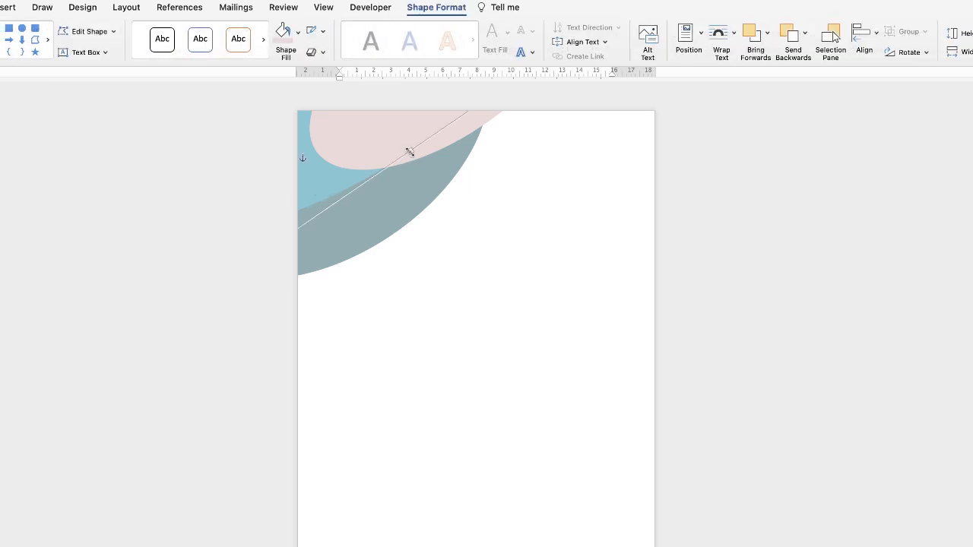
{"action": "left_click_drag", "start_coordinate": [409, 152], "coordinate": [425, 173]}
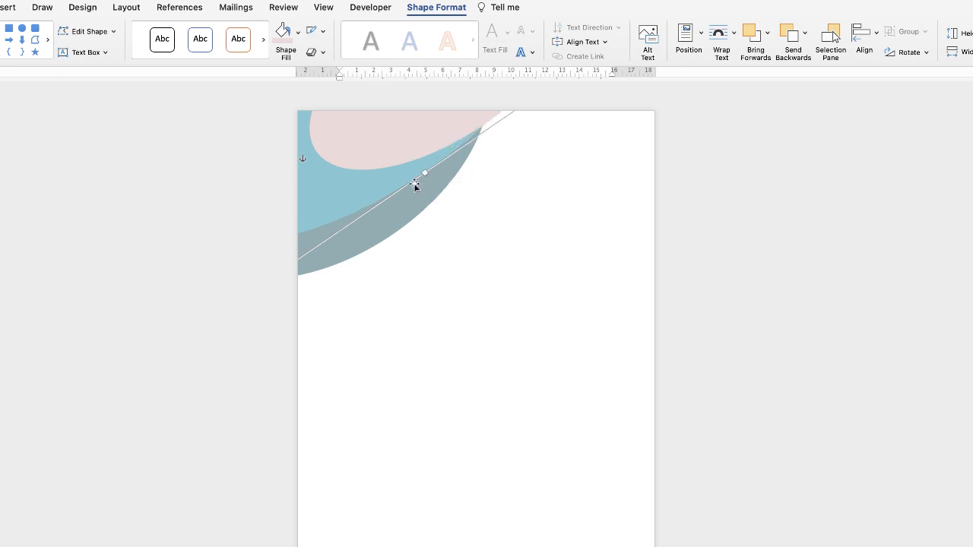
{"action": "left_click_drag", "start_coordinate": [353, 197], "coordinate": [373, 173]}
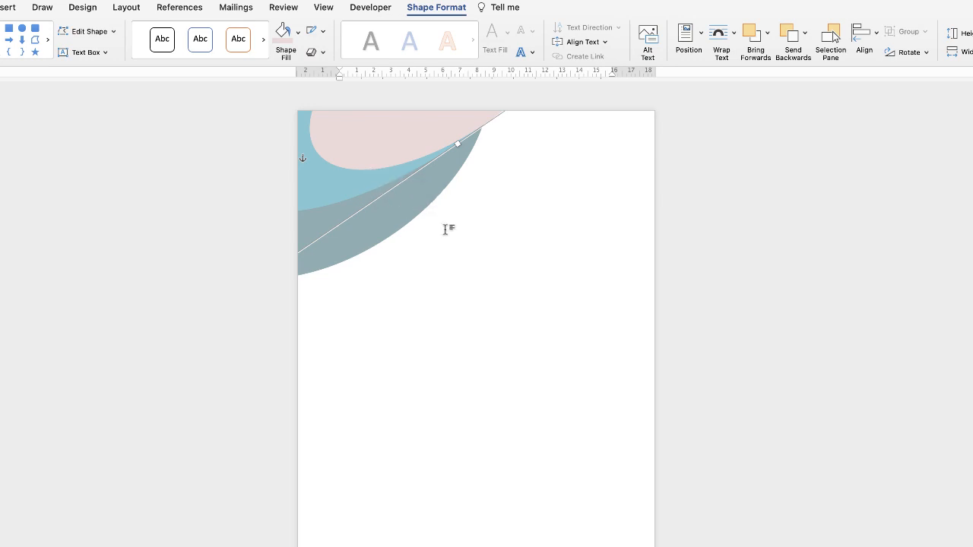
Step: Rotate the pink oval slightly clockwise and fit it into the page's top-left corner above the light blue band
{"action": "left_click", "coordinate": [377, 149]}
{"action": "left_click_drag", "start_coordinate": [381, 143], "coordinate": [393, 263]}
{"action": "left_click_drag", "start_coordinate": [394, 126], "coordinate": [414, 122]}
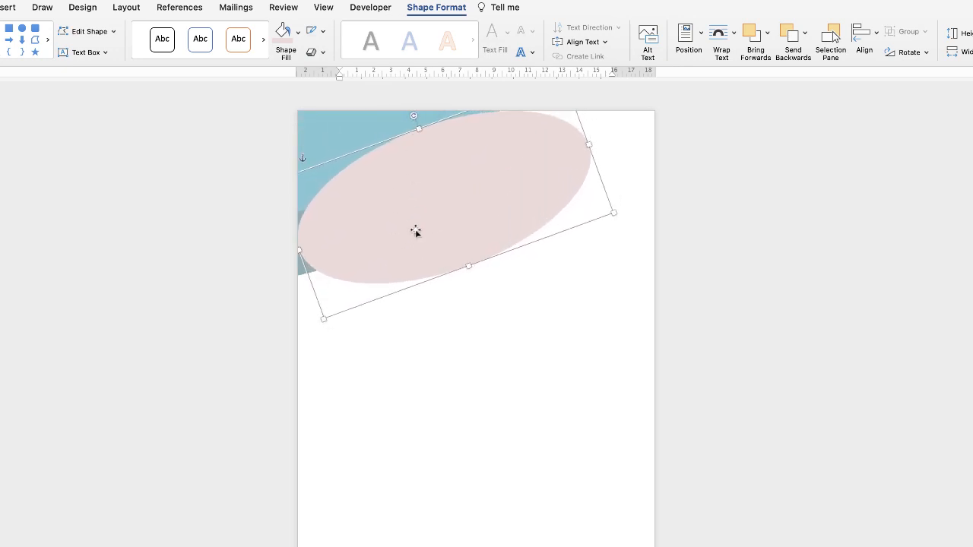
{"action": "left_click_drag", "start_coordinate": [415, 231], "coordinate": [364, 115]}
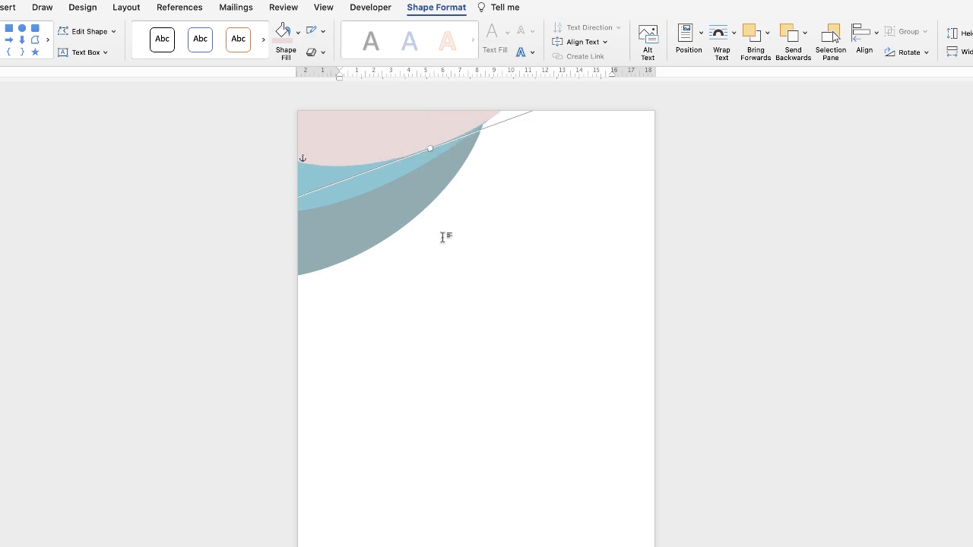
{"action": "left_click", "coordinate": [441, 265]}
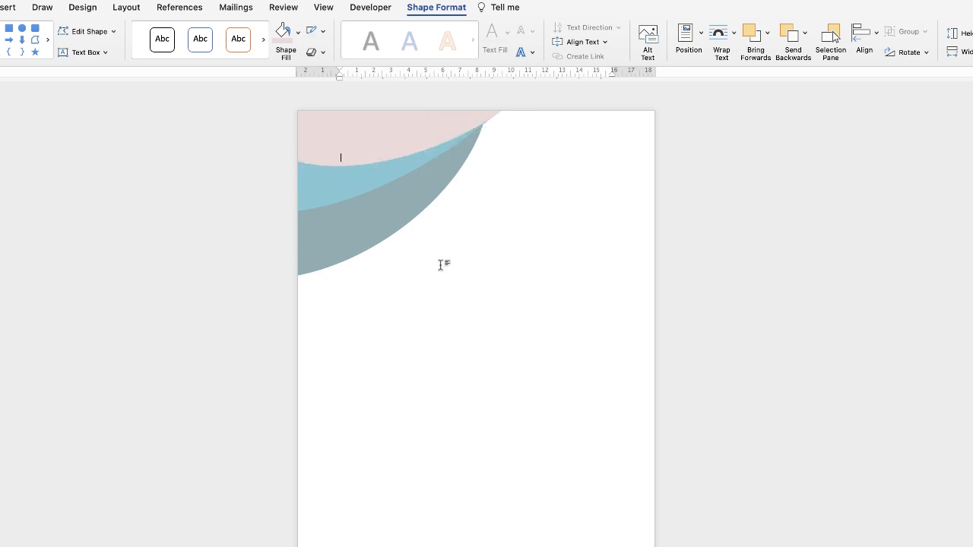
Step: Group the ovals in the page's top-left corner again
{"action": "left_click", "coordinate": [361, 232]}
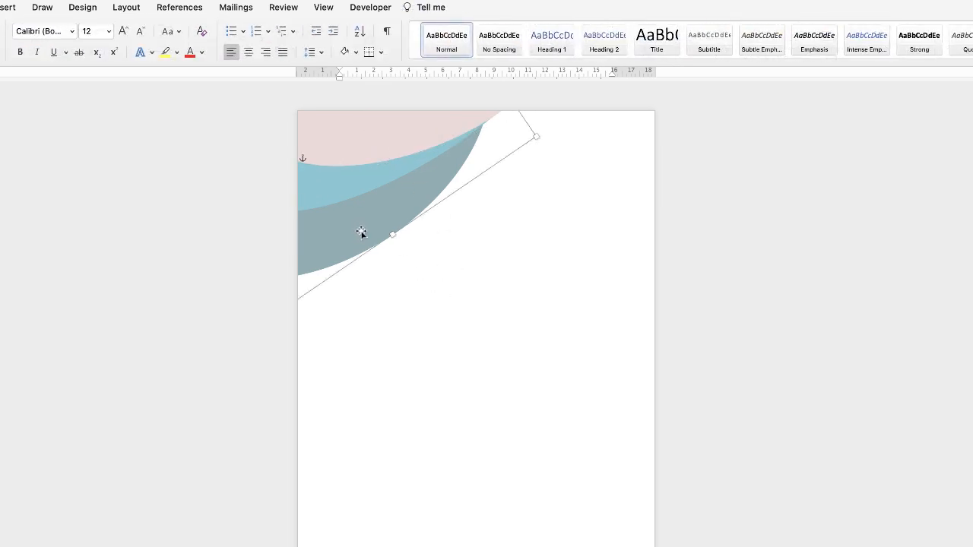
{"action": "left_click", "coordinate": [334, 189], "text": "shift"}
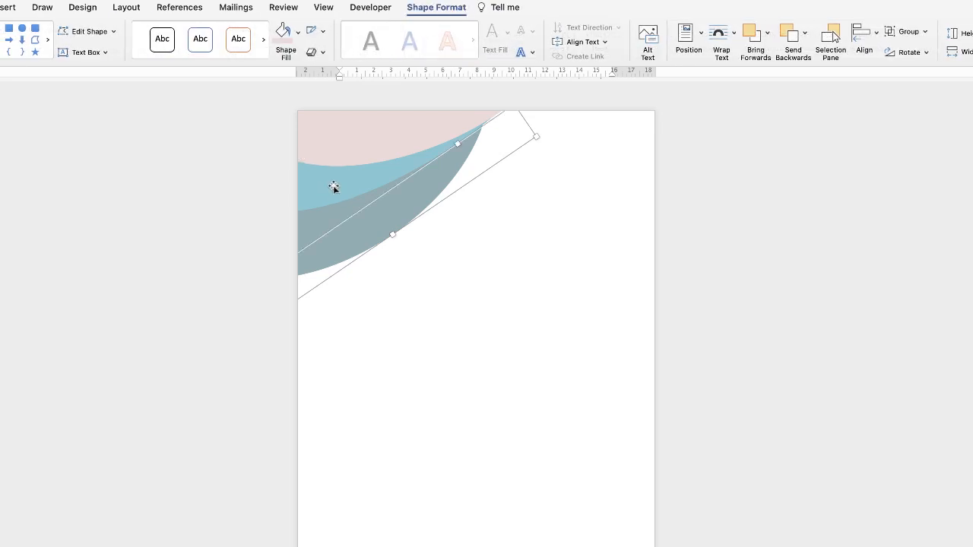
{"action": "left_click", "coordinate": [924, 32]}
{"action": "left_click", "coordinate": [923, 50]}
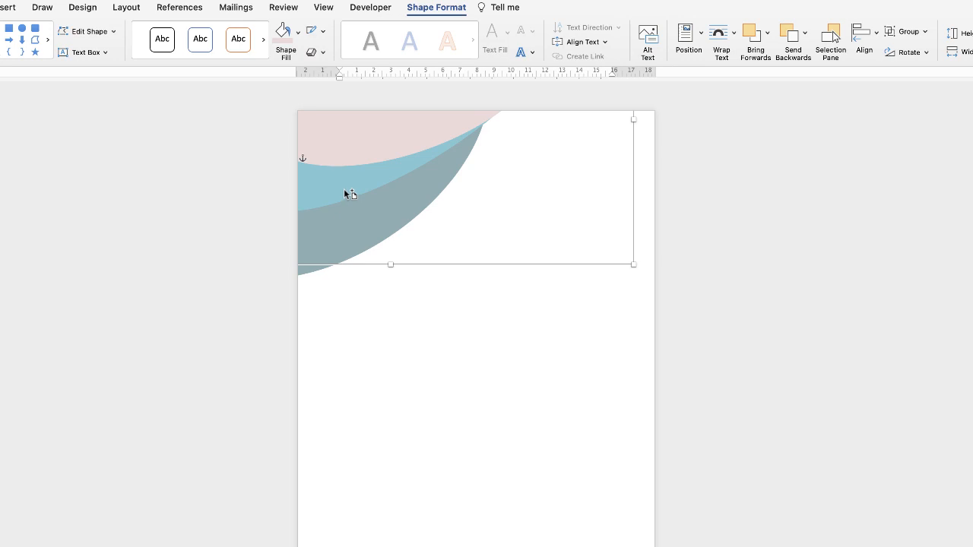
Step: Duplicate the grouped ovals into the page's bottom-right corner, and shift both groups slightly left and down
{"action": "left_click_drag", "start_coordinate": [343, 190], "coordinate": [461, 535]}
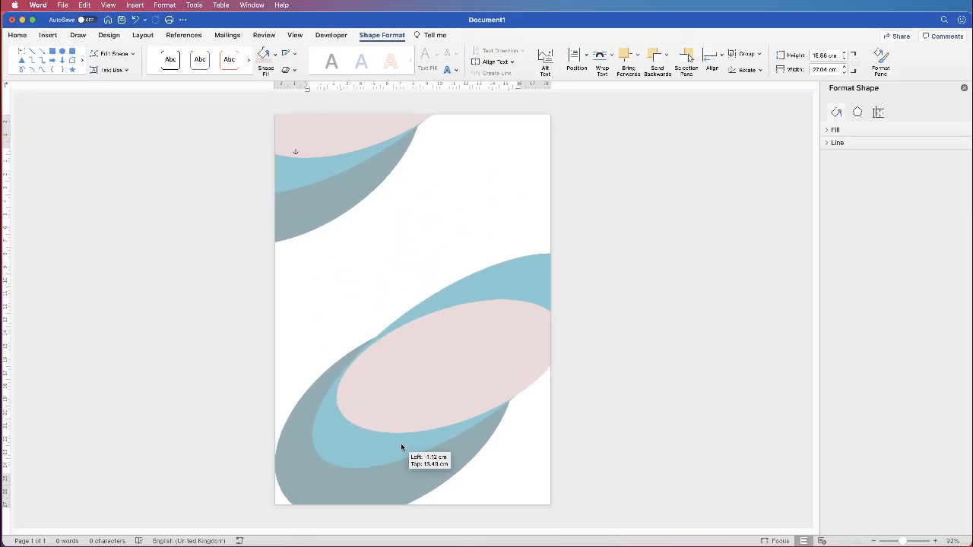
{"action": "left_click_drag", "start_coordinate": [402, 448], "coordinate": [545, 515]}
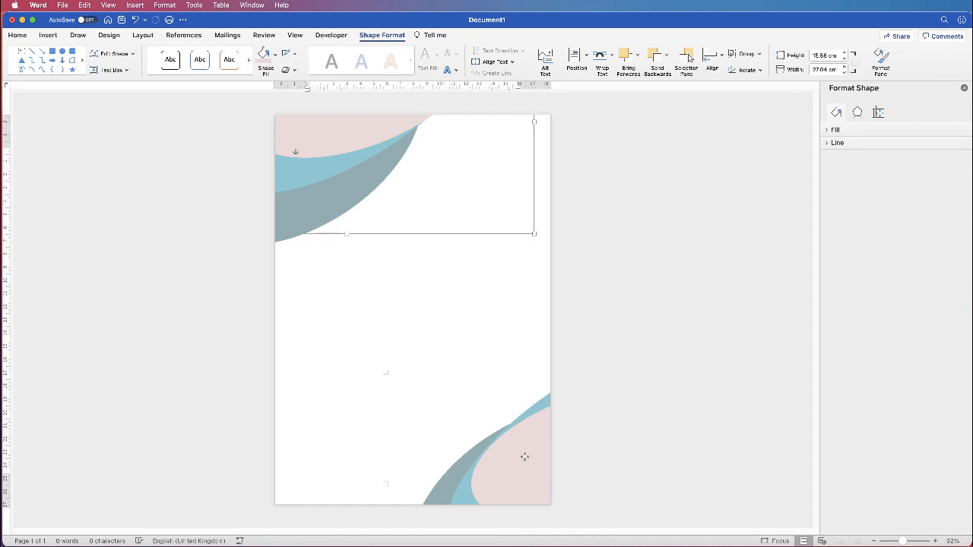
{"action": "mouse_move", "coordinate": [525, 457]}
{"action": "left_mouse_down"}
{"action": "mouse_move", "coordinate": [495, 478]}
{"action": "mouse_move", "coordinate": [513, 472]}
{"action": "mouse_move", "coordinate": [510, 451]}
{"action": "left_mouse_up"}
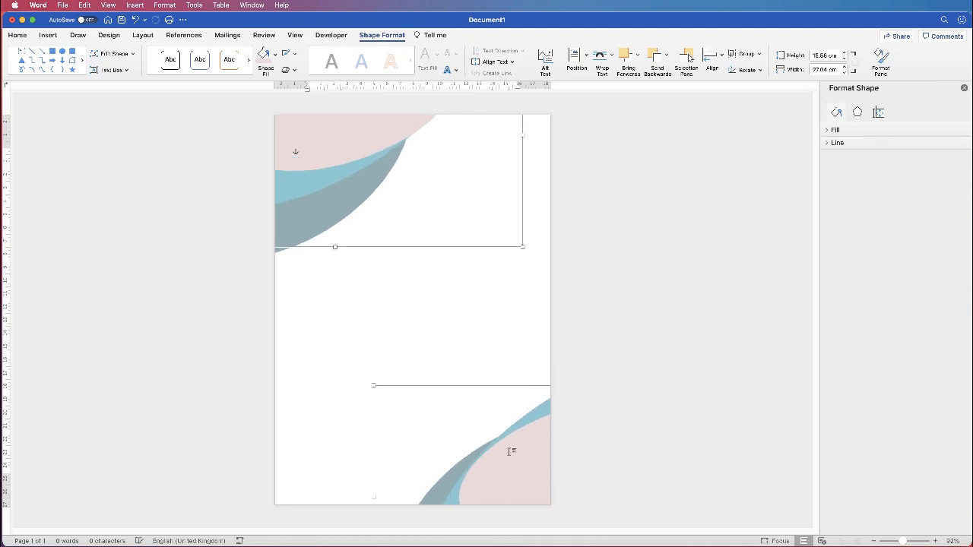
{"action": "left_click", "coordinate": [433, 303]}
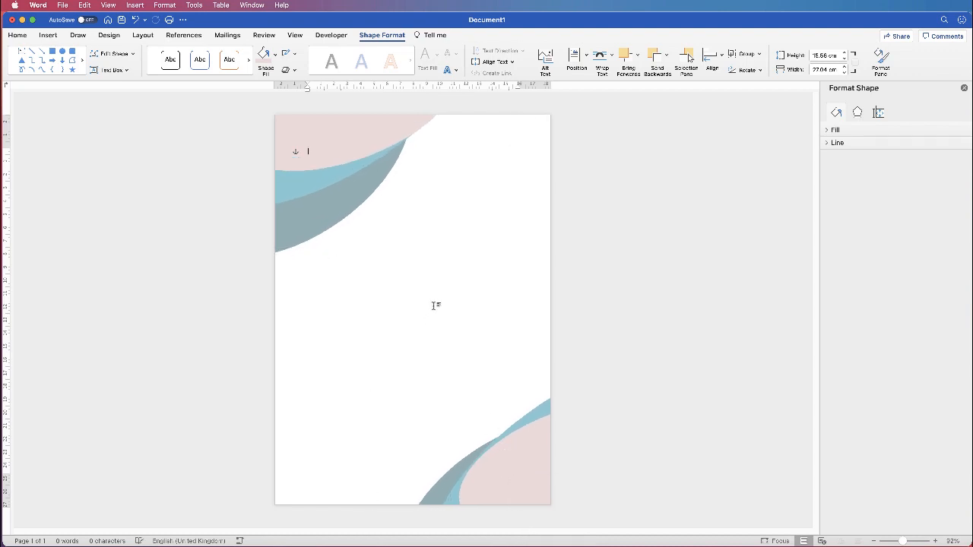
Step: Resize the grouped ovals in the page's bottom-right corner to 18.23 cm high and 22.57 cm wide, and fit them back into the corner
{"action": "left_click", "coordinate": [517, 469]}
{"action": "left_click_drag", "start_coordinate": [522, 466], "coordinate": [576, 430]}
{"action": "left_click_drag", "start_coordinate": [528, 462], "coordinate": [504, 462]}
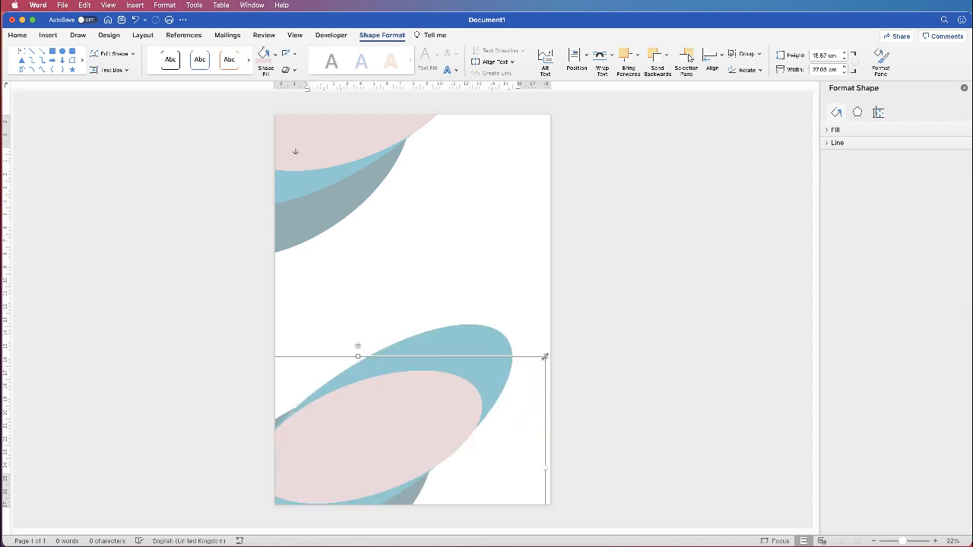
{"action": "left_click_drag", "start_coordinate": [545, 356], "coordinate": [486, 347]}
{"action": "left_click_drag", "start_coordinate": [383, 428], "coordinate": [609, 452]}
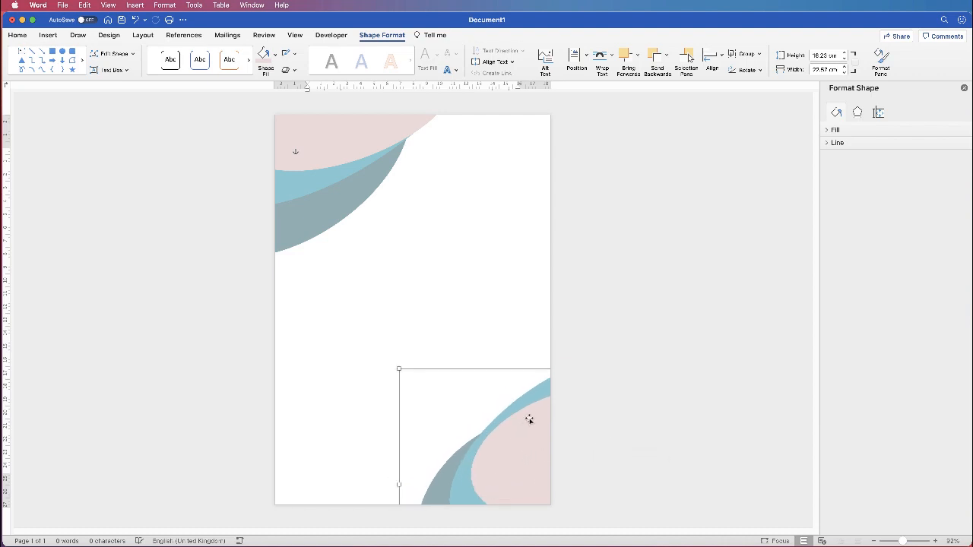
Step: Ungroup the ovals in the page's bottom-right corner and select only the pink one
{"action": "left_click", "coordinate": [513, 461]}
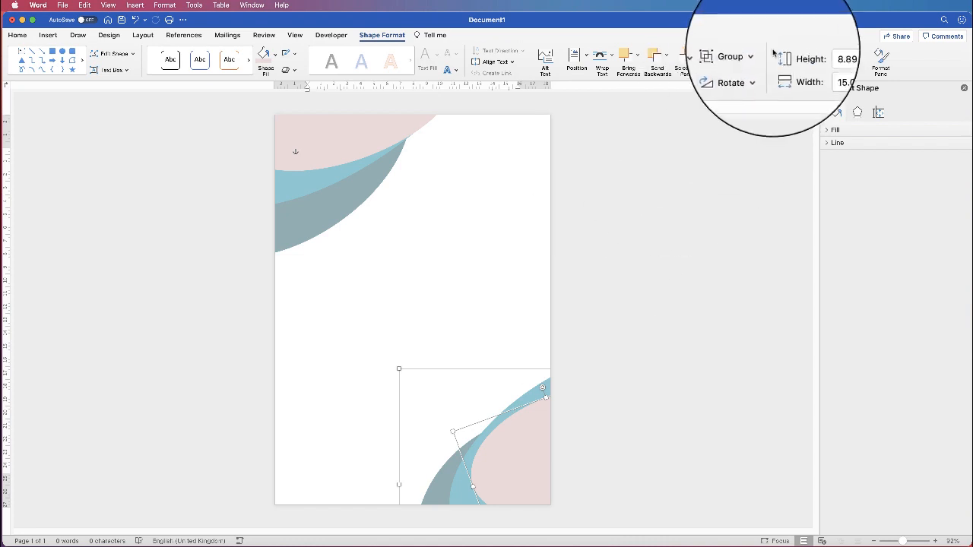
{"action": "left_click", "coordinate": [749, 54]}
{"action": "left_click", "coordinate": [754, 82]}
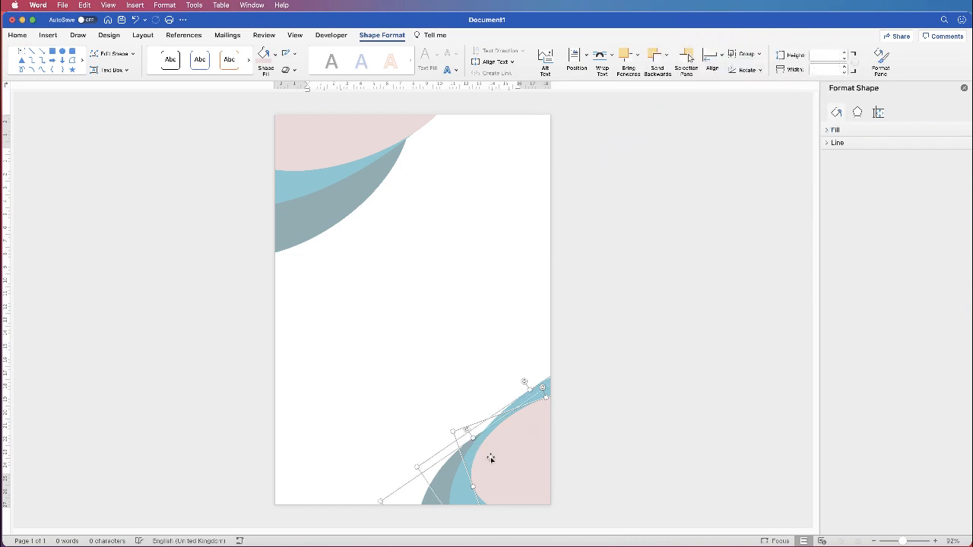
{"action": "left_click", "coordinate": [523, 452]}
{"action": "left_click", "coordinate": [521, 450]}
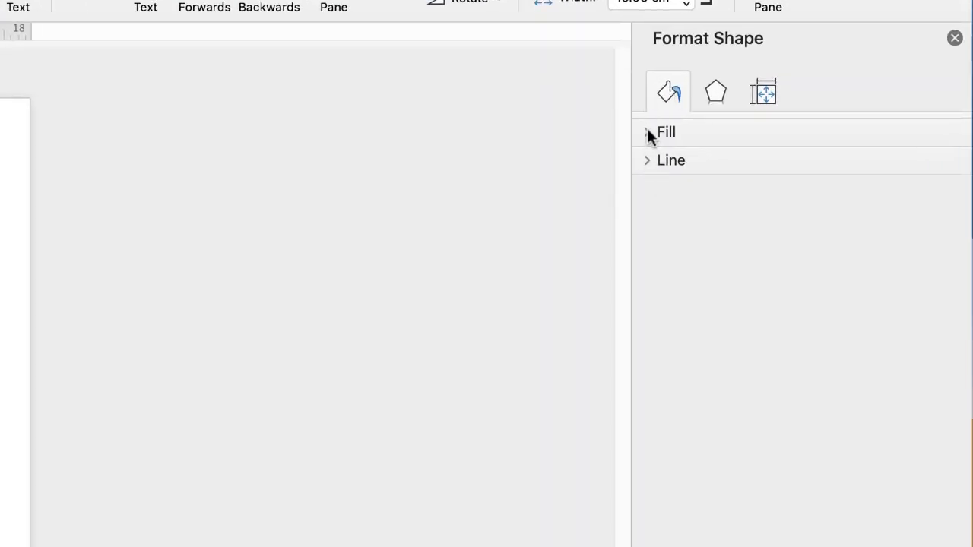
Step: Try the gradient, picture or texture, and pattern fills on the pink oval, and return it to a solid fill
{"action": "left_click", "coordinate": [648, 160]}
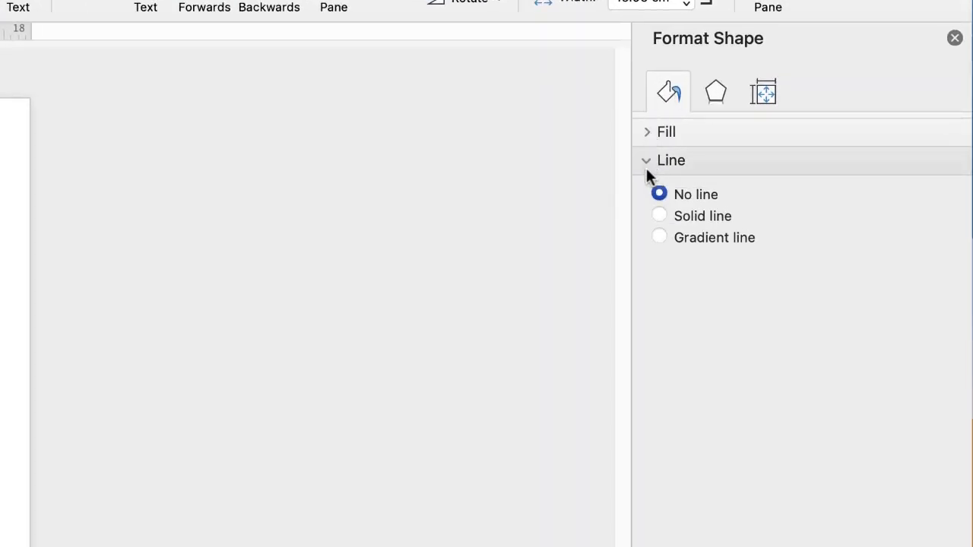
{"action": "left_click", "coordinate": [646, 160]}
{"action": "left_click", "coordinate": [647, 132]}
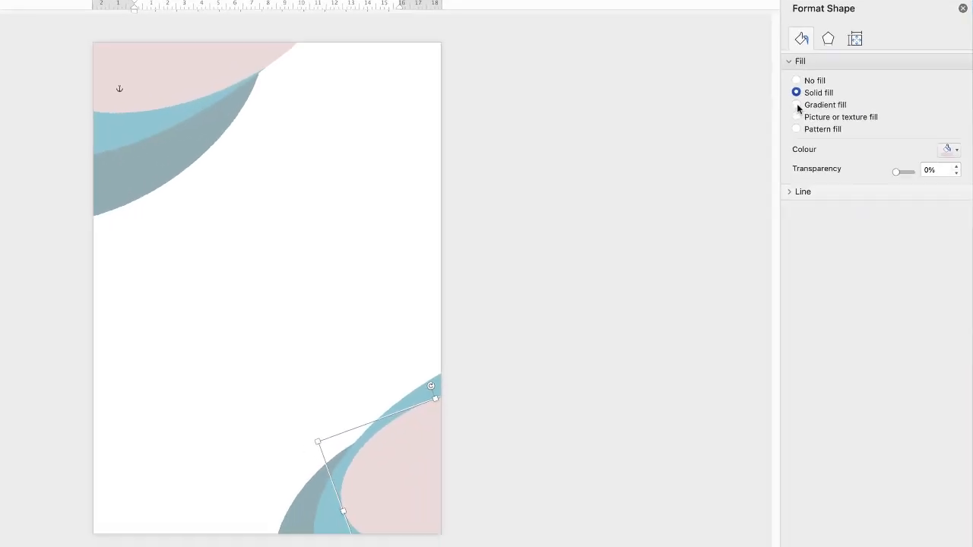
{"action": "left_click", "coordinate": [659, 209]}
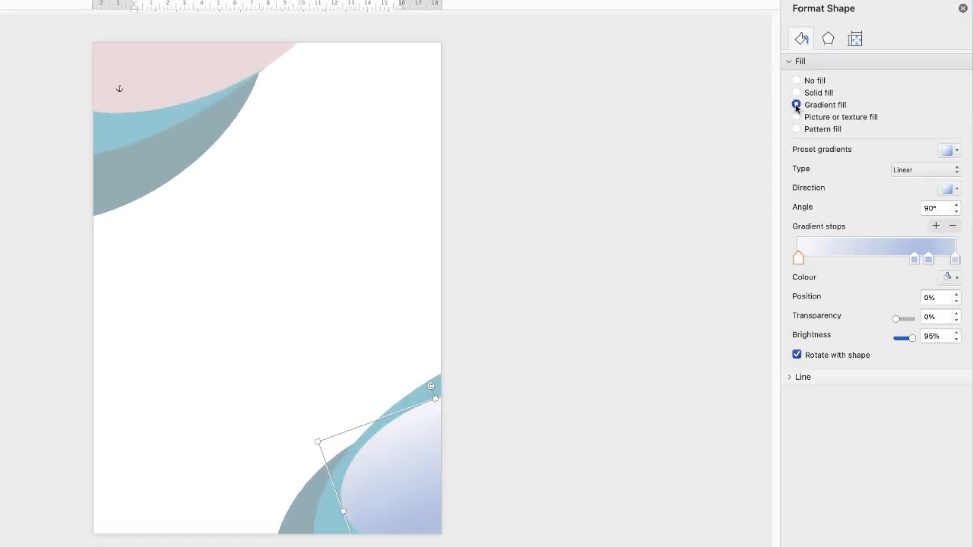
{"action": "left_click", "coordinate": [797, 118]}
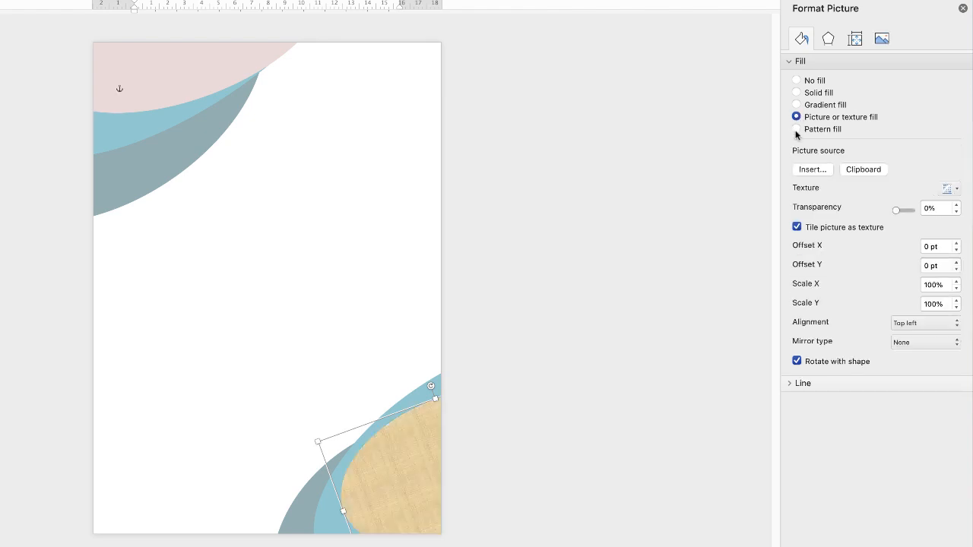
{"action": "left_click", "coordinate": [797, 129]}
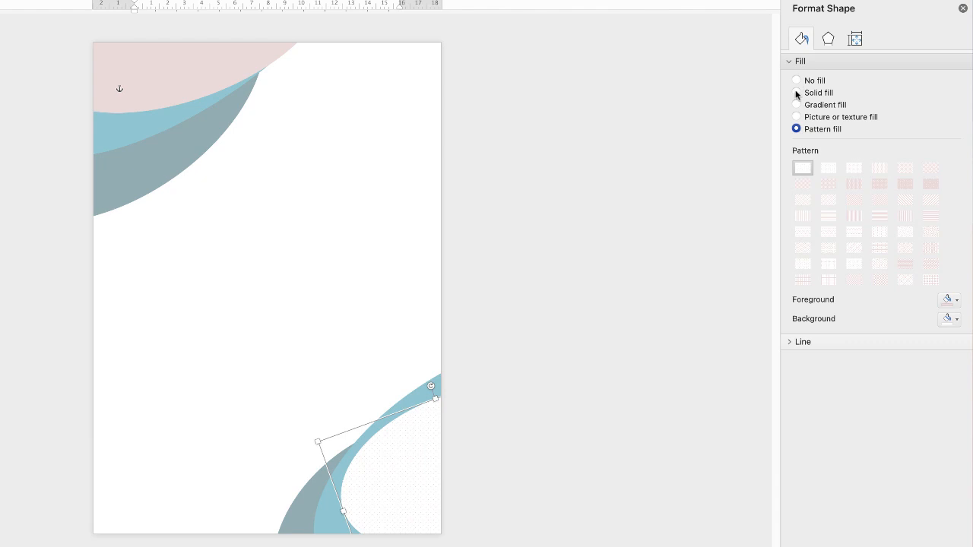
{"action": "left_click", "coordinate": [797, 92]}
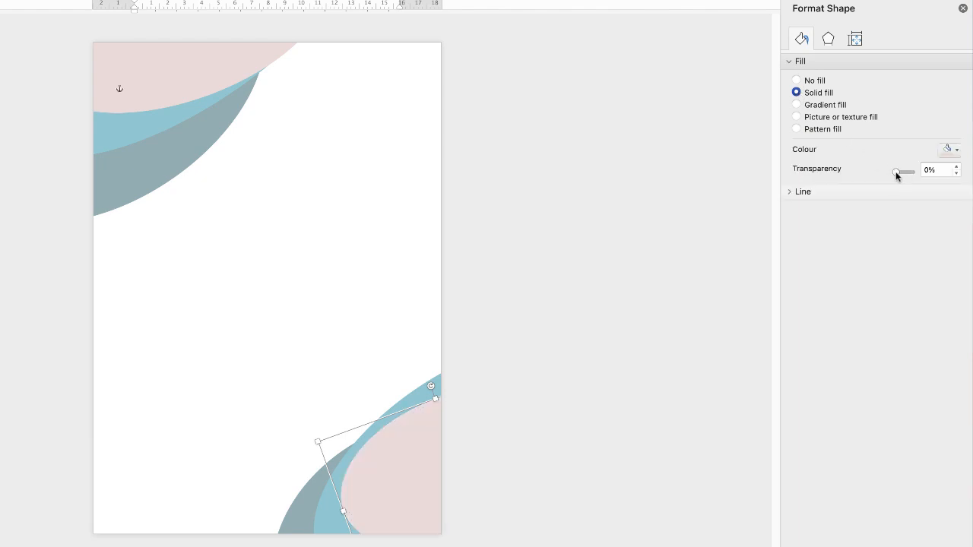
Step: Try a 35% fill transparency with the pink oval shifted over the other ovals, and return it to the corner at 0%
{"action": "left_click_drag", "start_coordinate": [895, 175], "coordinate": [900, 174]}
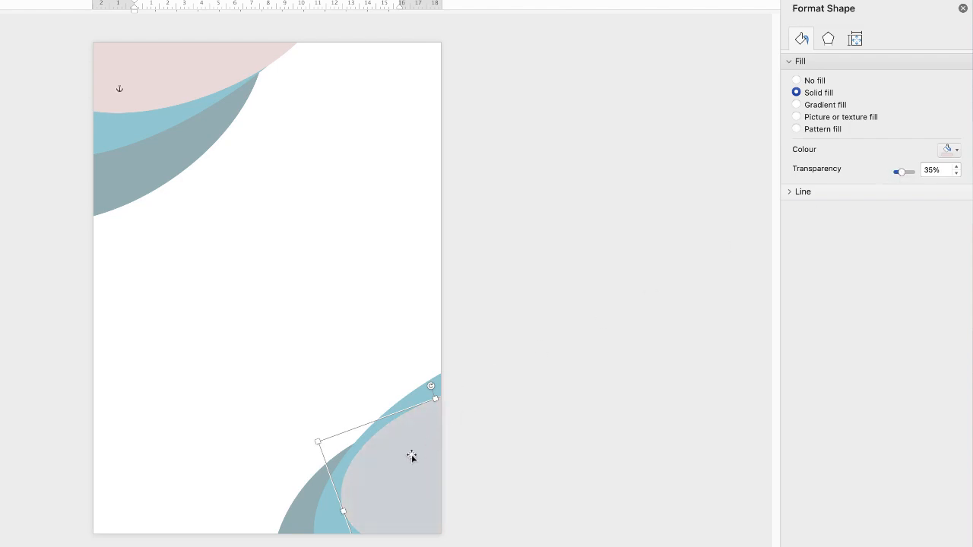
{"action": "left_click_drag", "start_coordinate": [410, 457], "coordinate": [344, 415]}
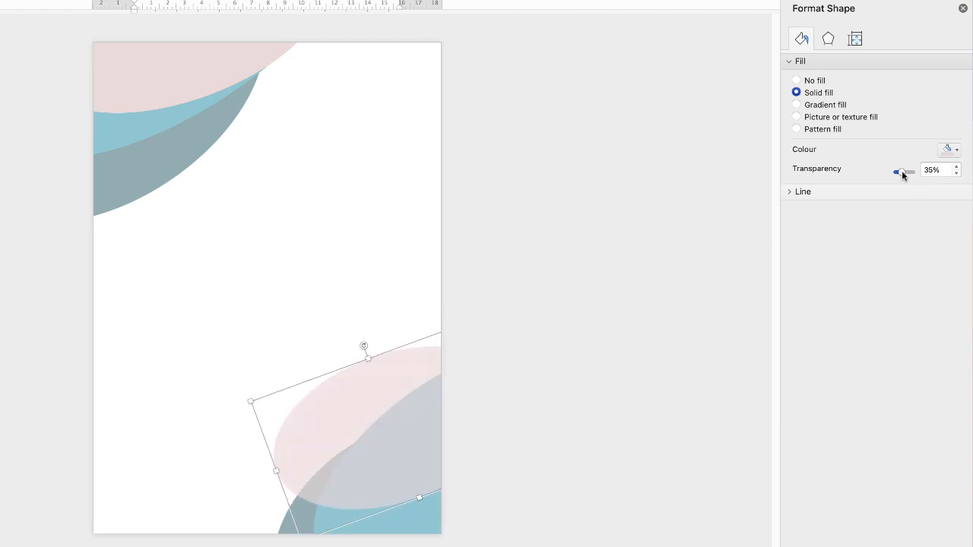
{"action": "left_click_drag", "start_coordinate": [902, 174], "coordinate": [905, 174]}
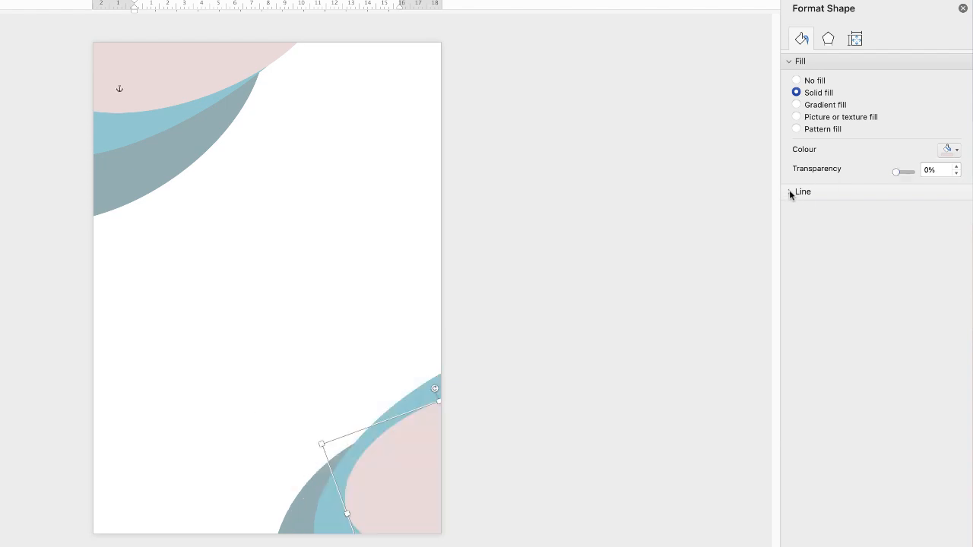
Step: Give the pink oval a solid outline in the recent grey colour
{"action": "left_click", "coordinate": [790, 193]}
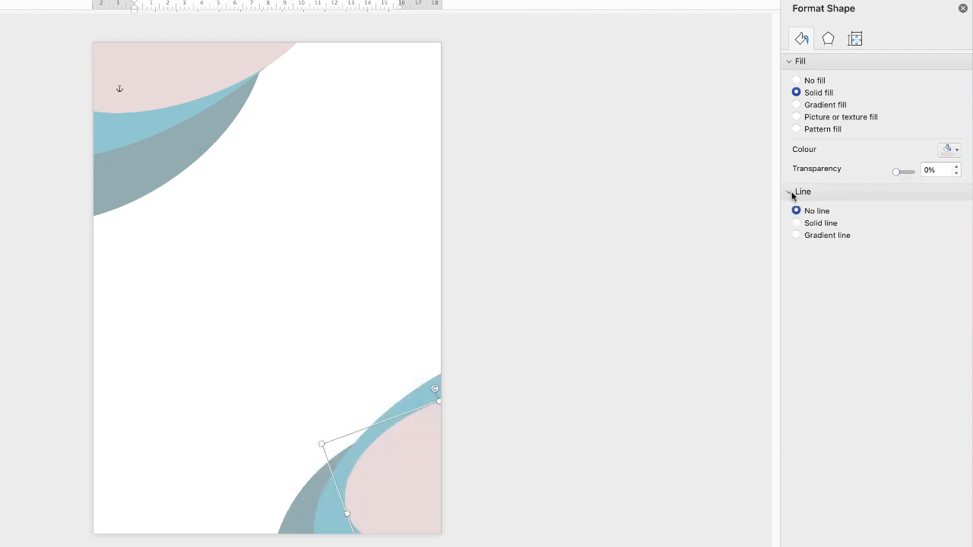
{"action": "left_click", "coordinate": [797, 223]}
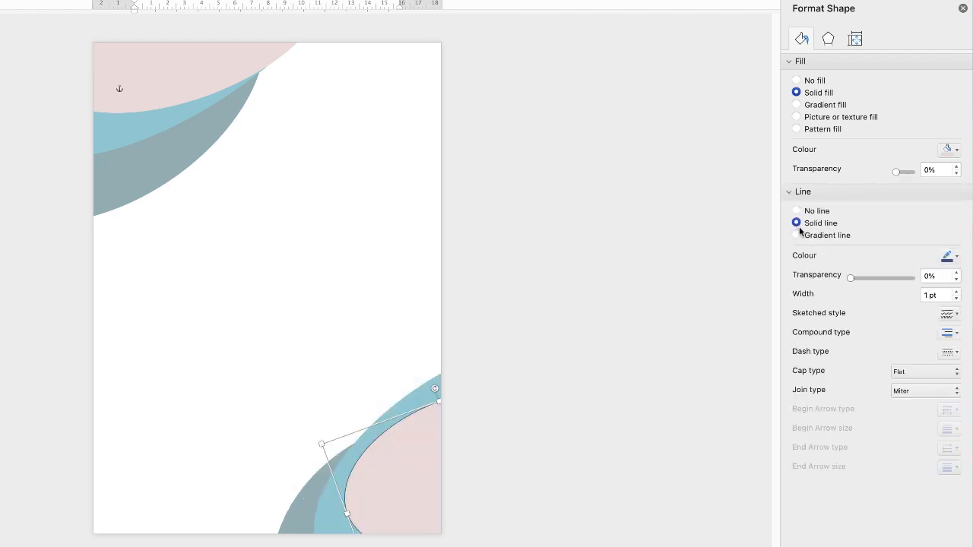
{"action": "left_click", "coordinate": [956, 259]}
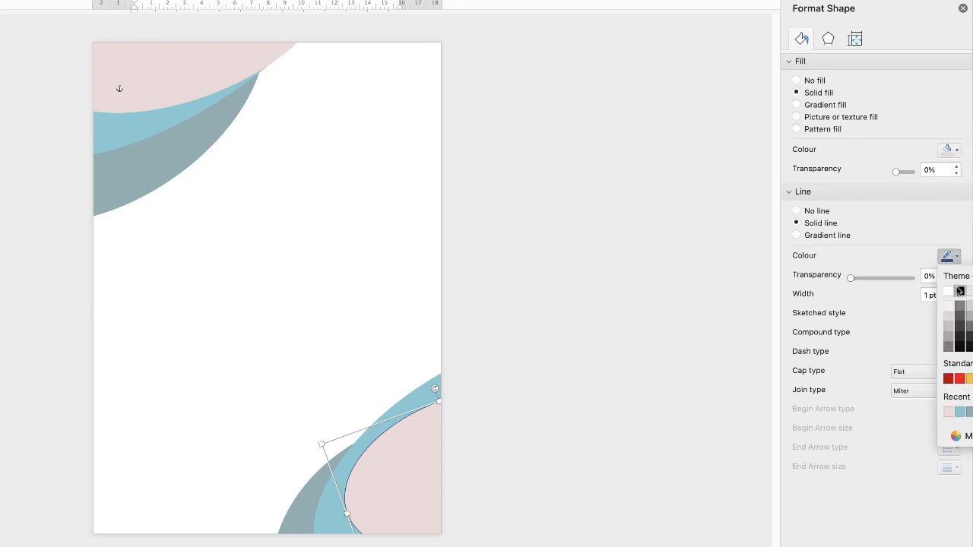
{"action": "left_click", "coordinate": [970, 412]}
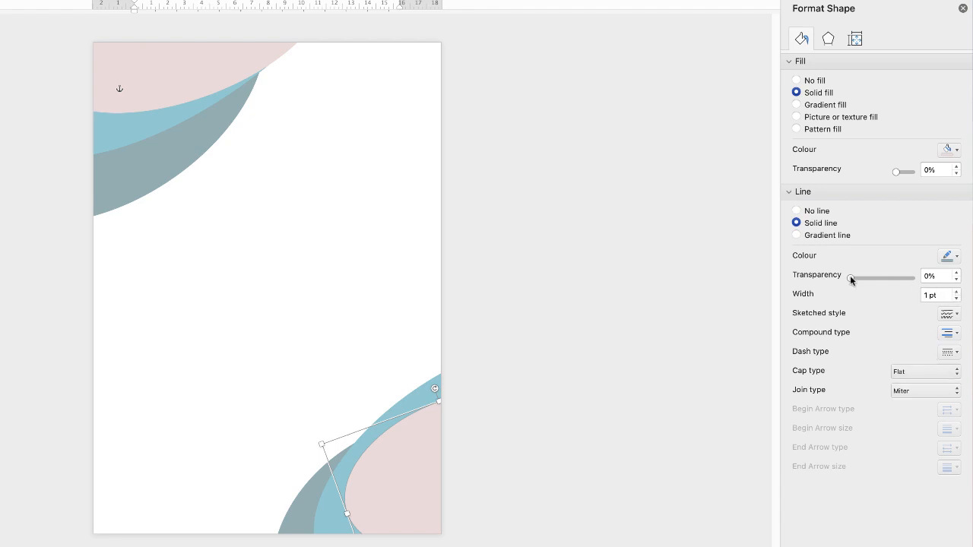
Step: Set the width of the pink oval's outline to 6.25 pt
{"action": "left_click", "coordinate": [957, 292]}
{"action": "left_click", "coordinate": [957, 292]}
{"action": "left_click", "coordinate": [957, 292]}
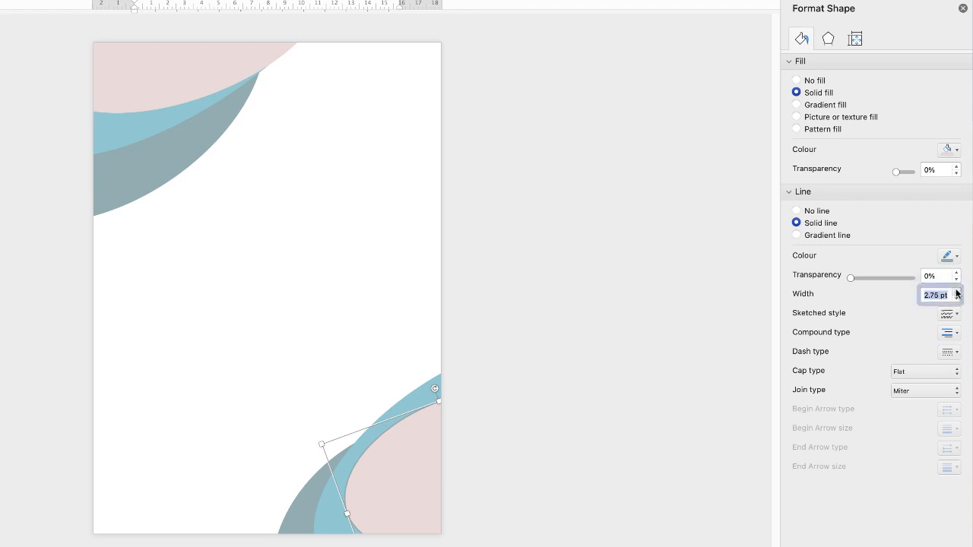
{"action": "left_click", "coordinate": [957, 292]}
{"action": "left_click", "coordinate": [957, 292]}
{"action": "left_click", "coordinate": [957, 292]}
{"action": "left_click", "coordinate": [957, 292]}
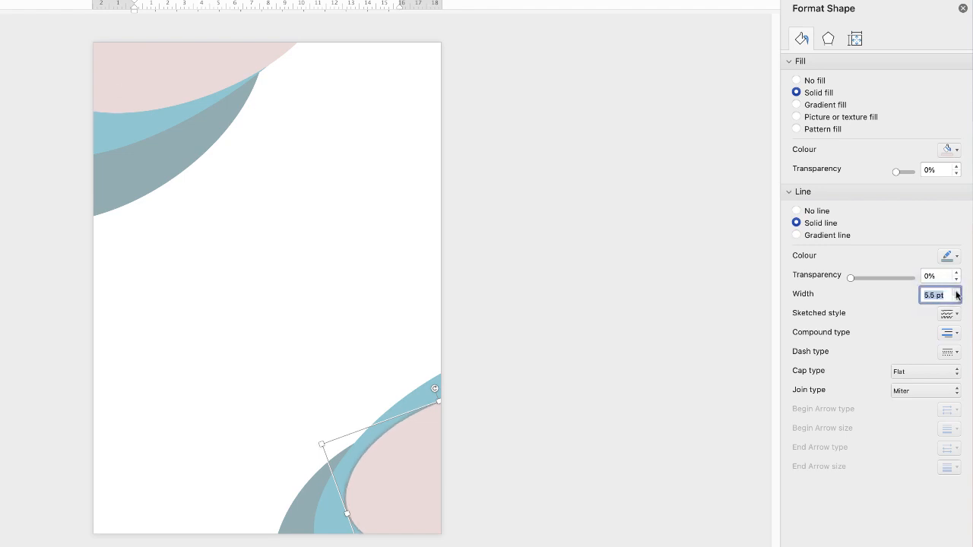
{"action": "left_click", "coordinate": [957, 292]}
{"action": "left_click", "coordinate": [956, 292]}
Step: Try the three sketched line styles on the pink oval's outline, and return it to the plain style
{"action": "left_click", "coordinate": [957, 315]}
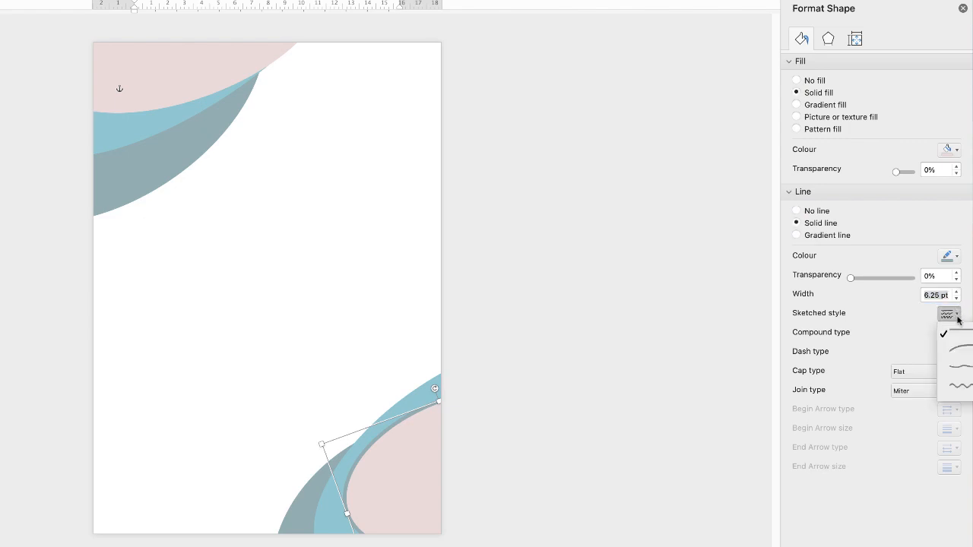
{"action": "left_click", "coordinate": [956, 352]}
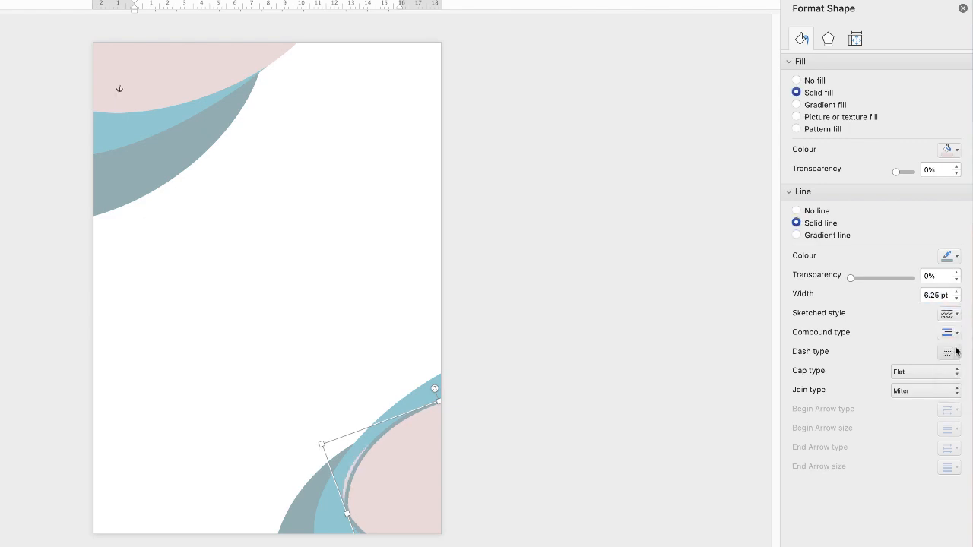
{"action": "left_click", "coordinate": [952, 314]}
{"action": "left_click", "coordinate": [955, 365]}
{"action": "left_click", "coordinate": [958, 315]}
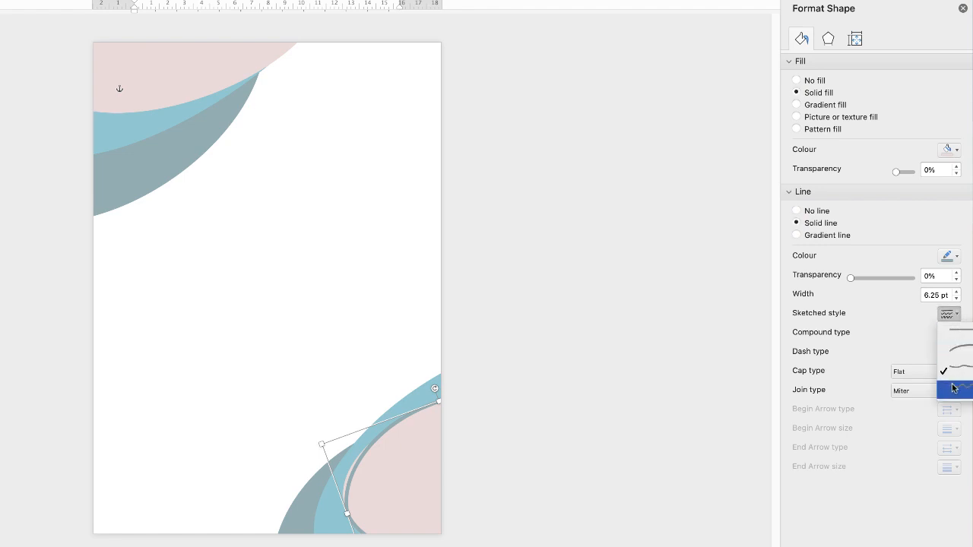
{"action": "left_click", "coordinate": [955, 388]}
{"action": "left_click", "coordinate": [952, 314]}
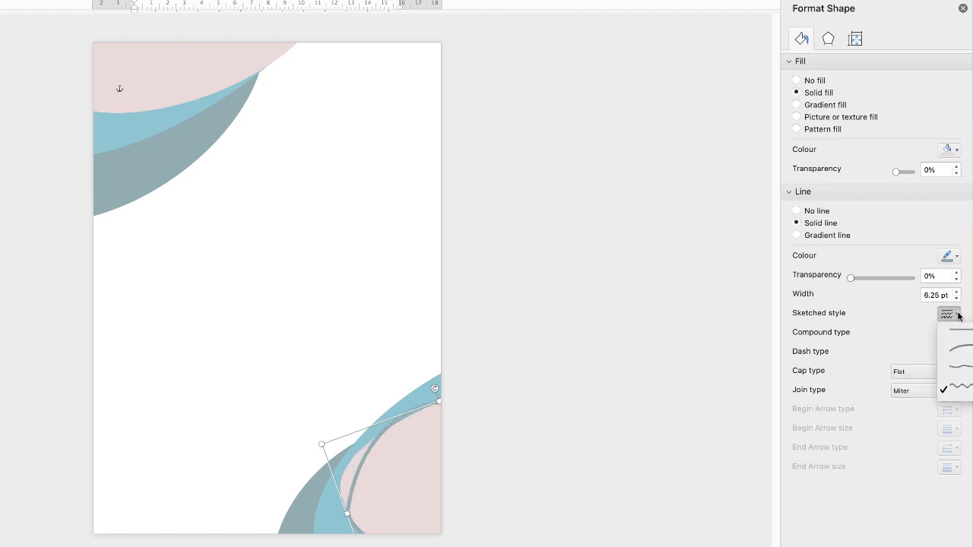
{"action": "left_click", "coordinate": [950, 340]}
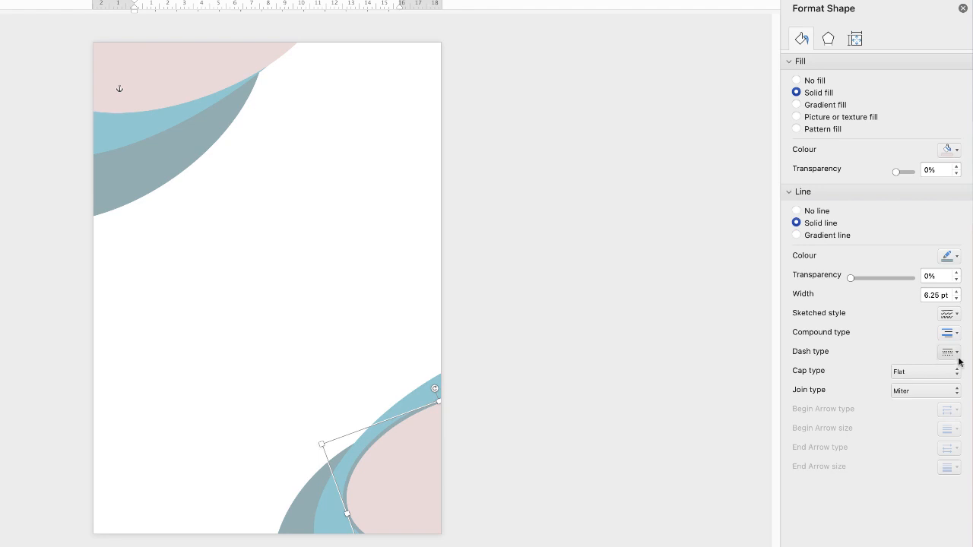
Step: Look through the dash types for the pink oval's outline, set the outline back to no line, and deselect the oval
{"action": "left_click", "coordinate": [957, 354]}
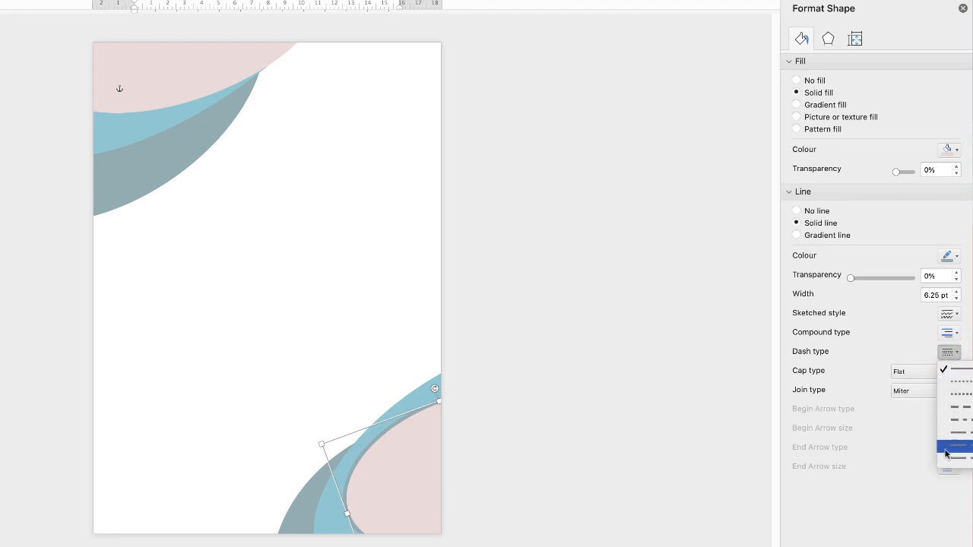
{"action": "left_click", "coordinate": [872, 351]}
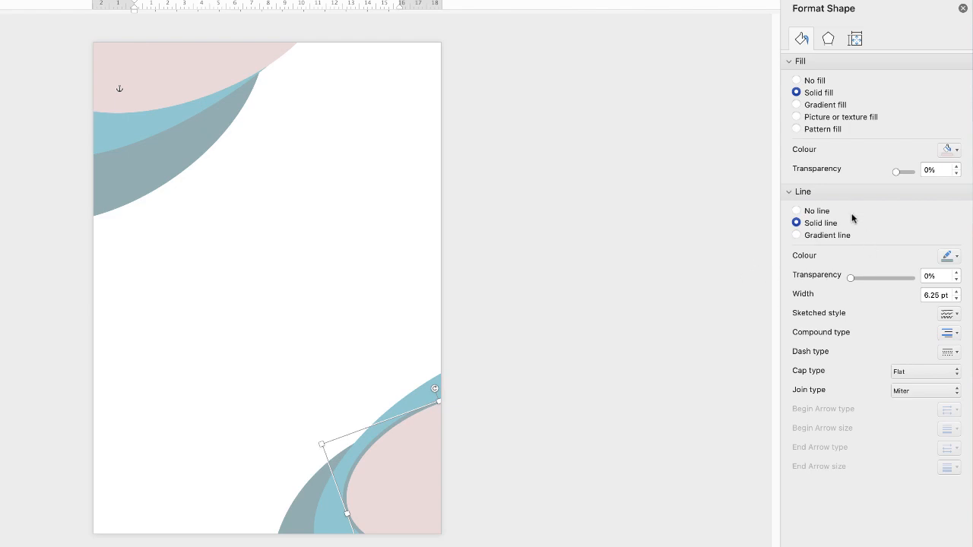
{"action": "left_click", "coordinate": [798, 211]}
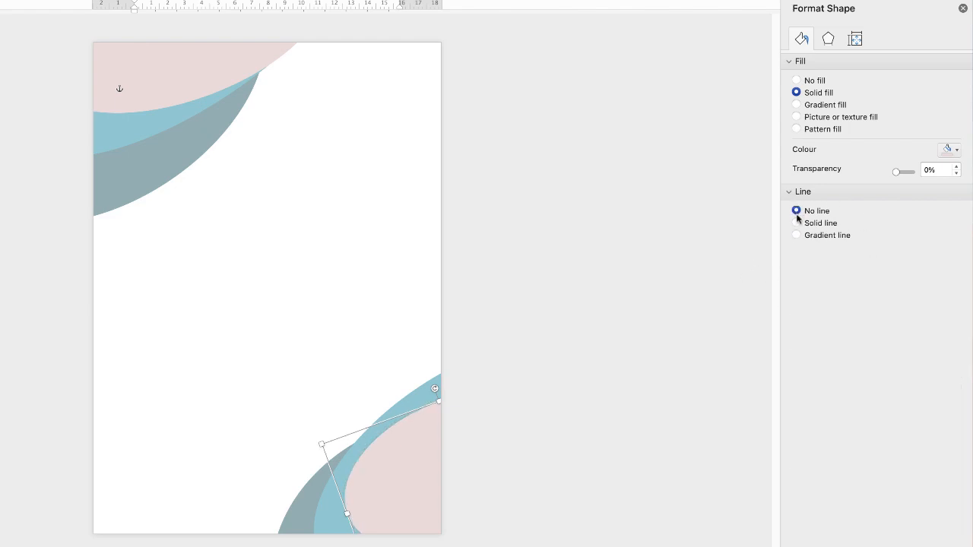
{"action": "left_click", "coordinate": [788, 195]}
{"action": "left_click", "coordinate": [727, 199]}
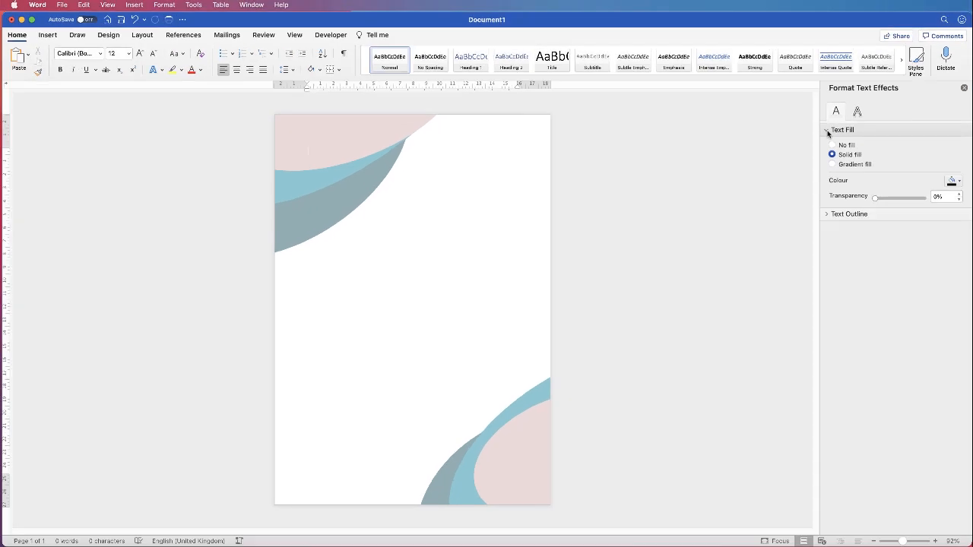
Step: Draw a horizontal text box in the white area to the right of the ovals in the page's top-left corner
{"action": "left_click", "coordinate": [828, 133]}
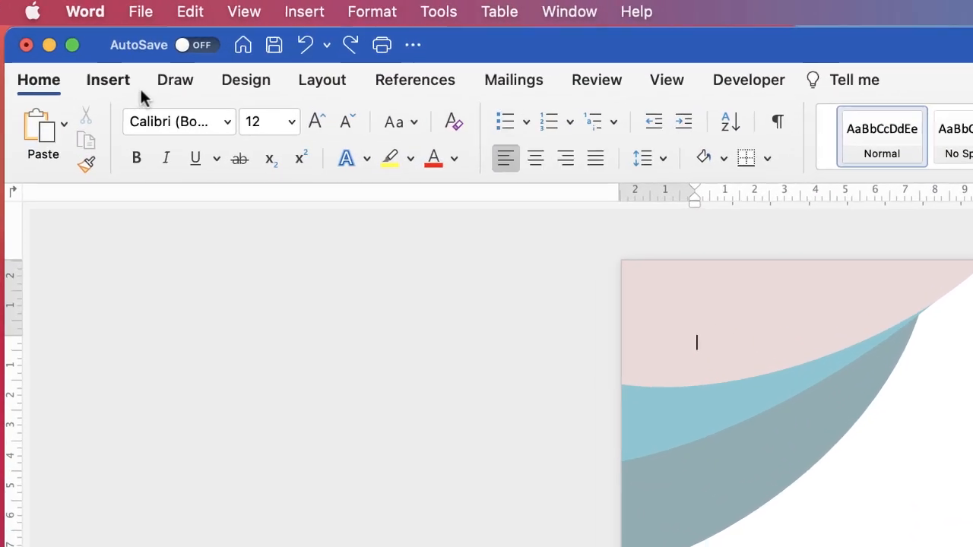
{"action": "left_click", "coordinate": [48, 35]}
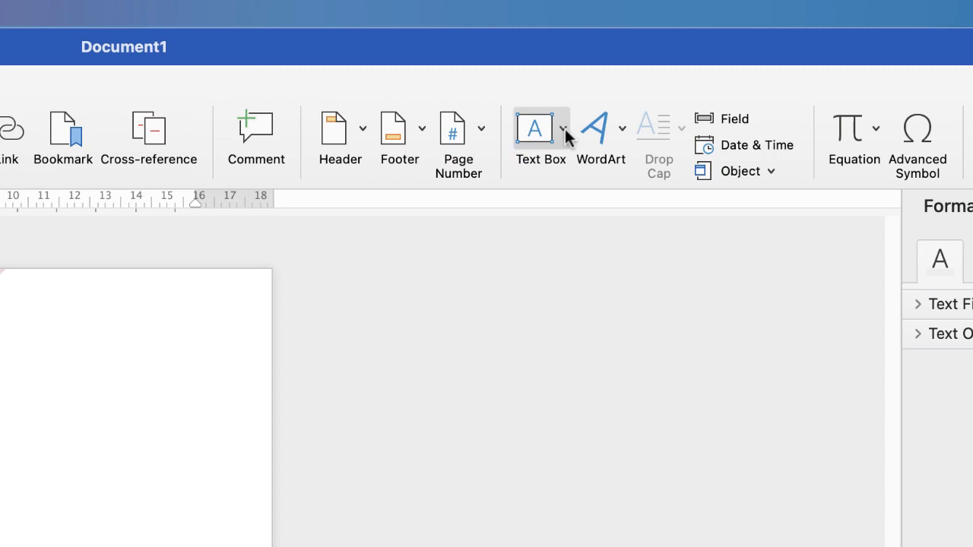
{"action": "left_click", "coordinate": [564, 128]}
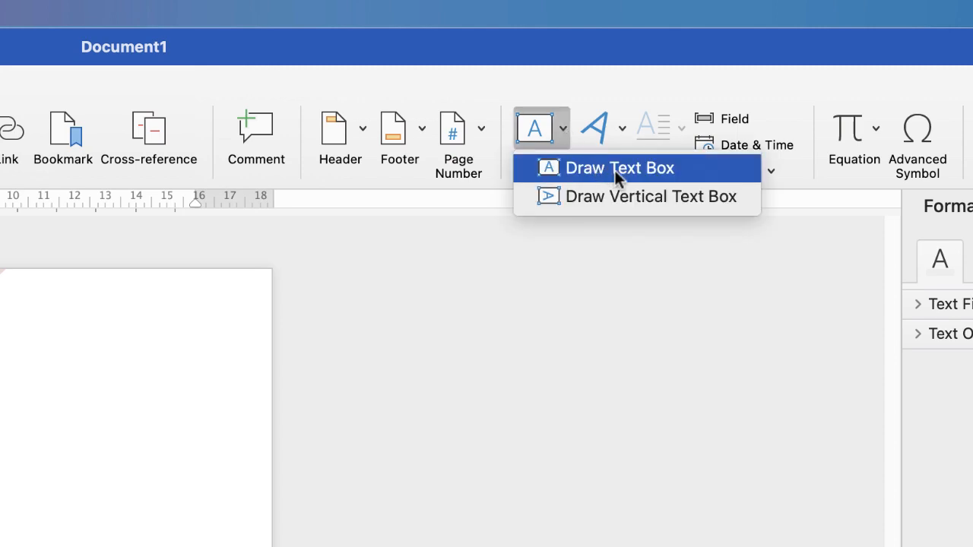
{"action": "left_click", "coordinate": [603, 195]}
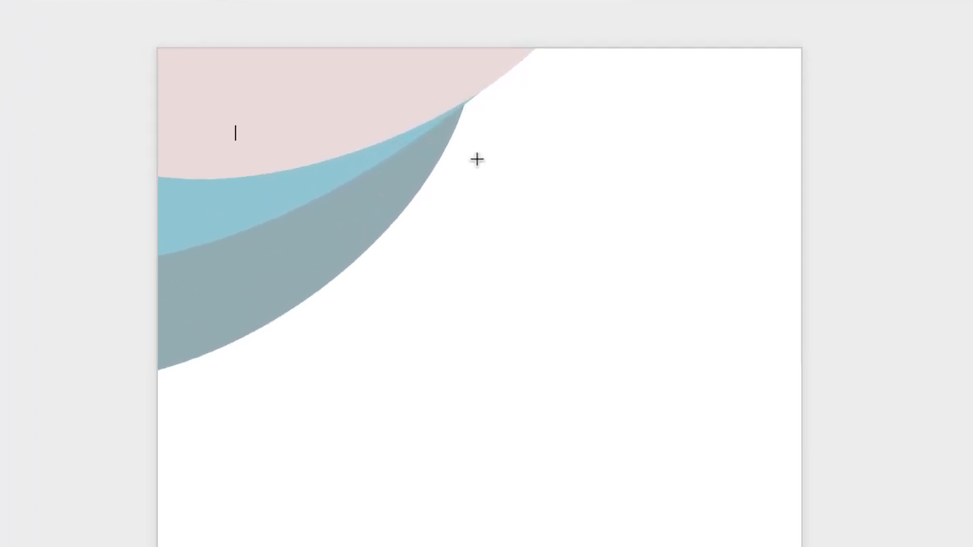
{"action": "left_click_drag", "start_coordinate": [480, 162], "coordinate": [774, 348]}
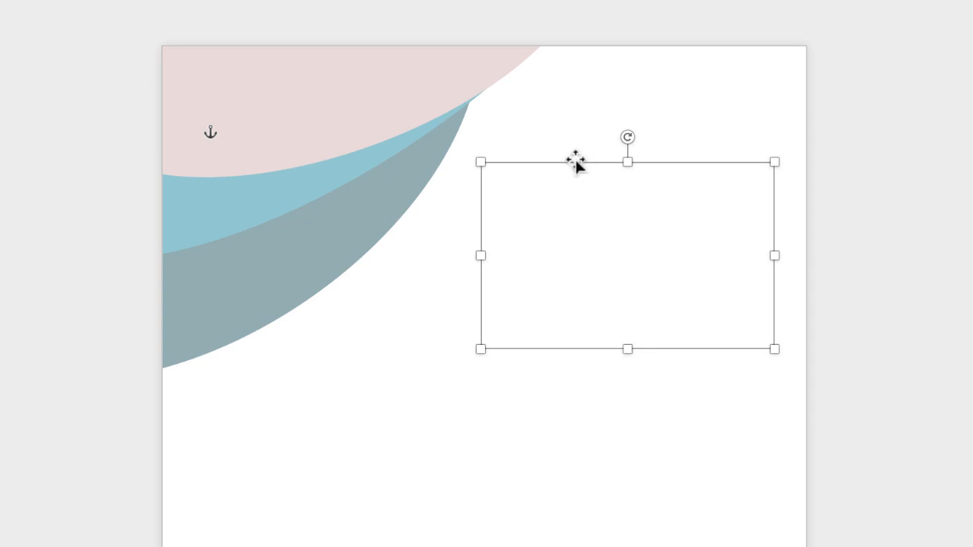
Step: Try the white-filled text box on top of the coloured ovals, and return it to the white area beside them
{"action": "left_click_drag", "start_coordinate": [573, 161], "coordinate": [370, 97]}
{"action": "left_click", "coordinate": [223, 306]}
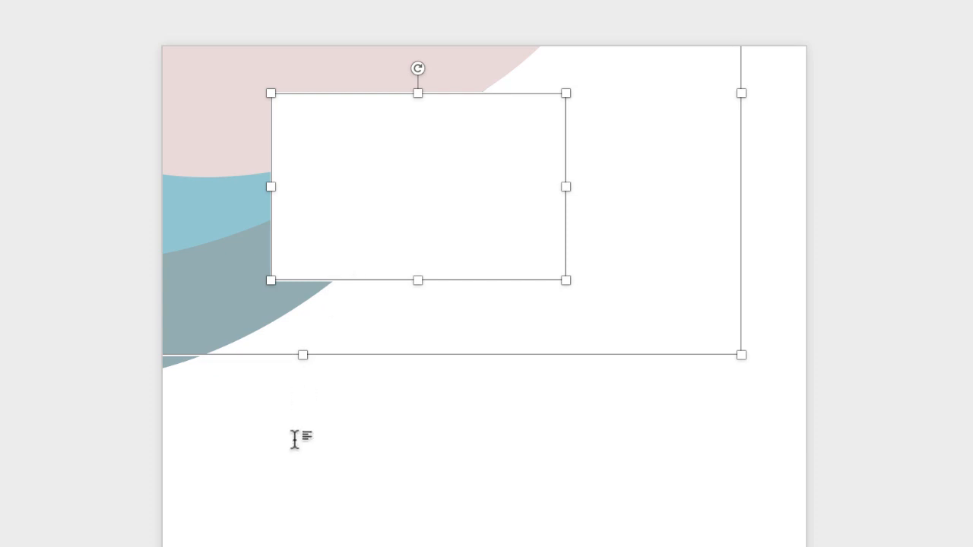
{"action": "left_click", "coordinate": [311, 496]}
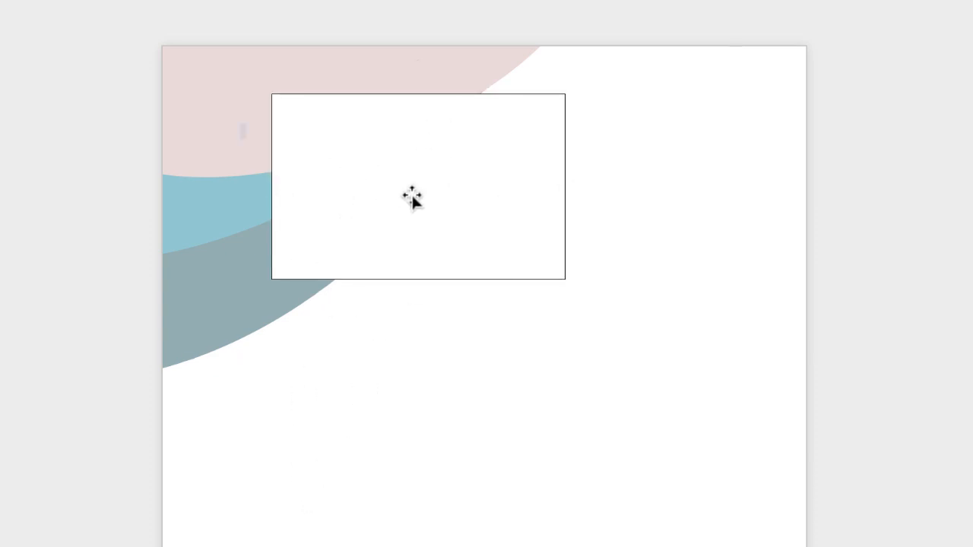
{"action": "left_click", "coordinate": [401, 166]}
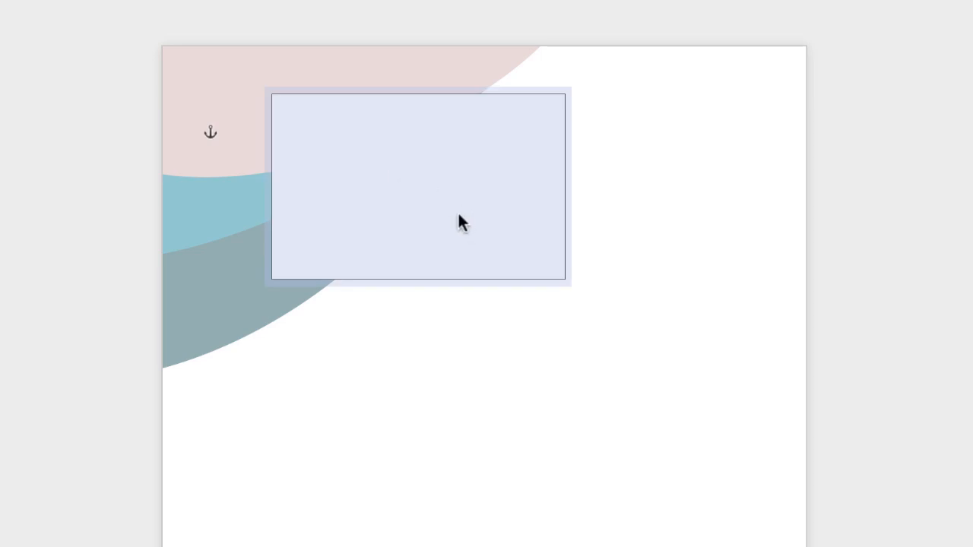
{"action": "left_click", "coordinate": [392, 96]}
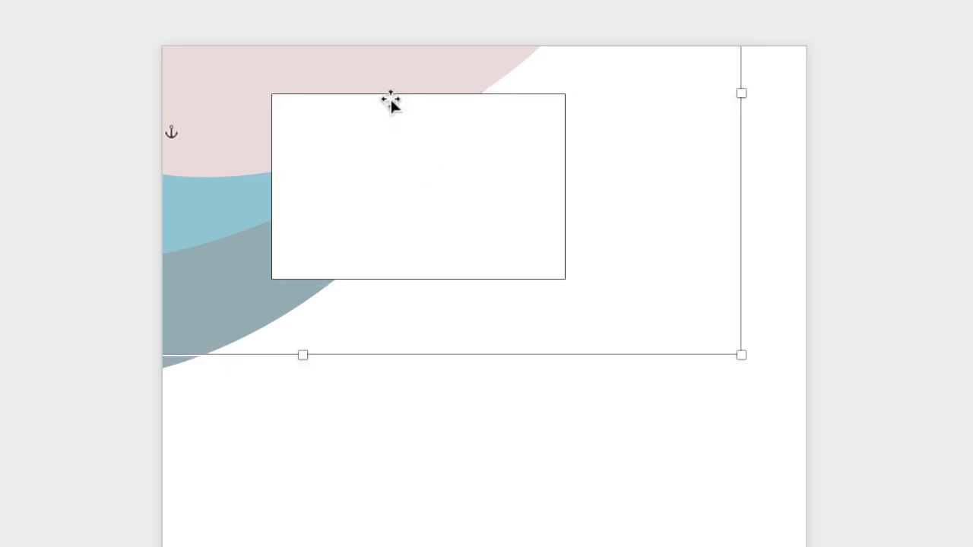
{"action": "left_click", "coordinate": [479, 279]}
{"action": "left_click", "coordinate": [421, 464]}
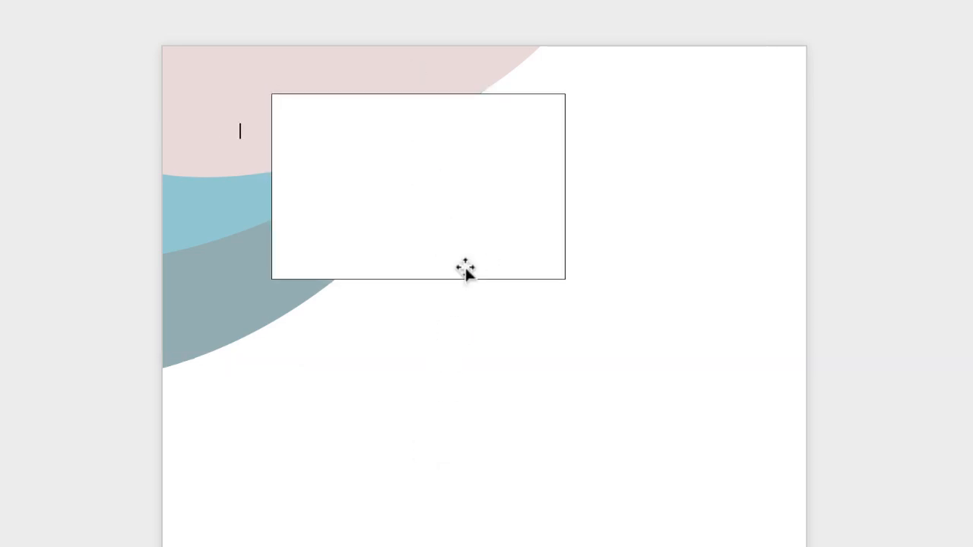
{"action": "left_click_drag", "start_coordinate": [466, 276], "coordinate": [672, 376]}
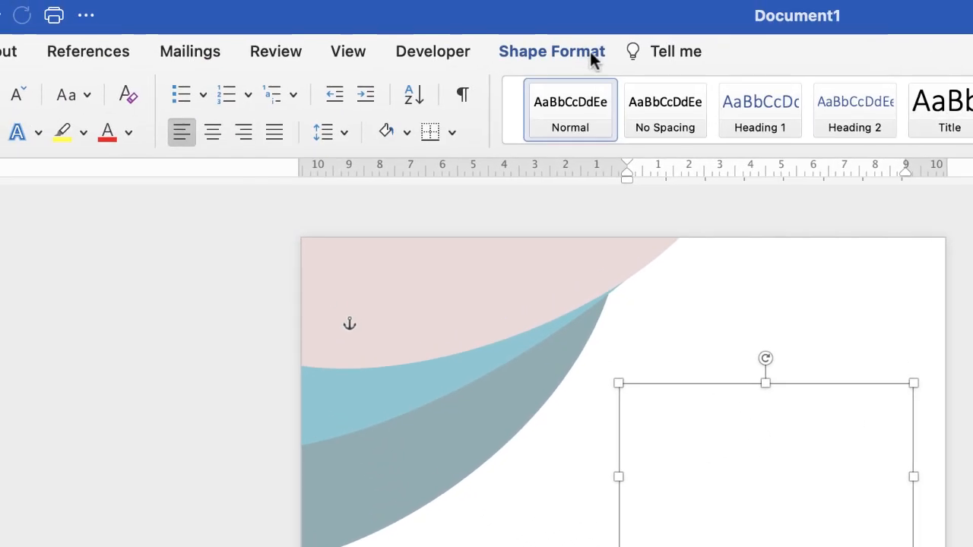
Step: Remove the text box's fill, test the box over the coloured ovals, and return it to the white area beside them
{"action": "left_click", "coordinate": [591, 58]}
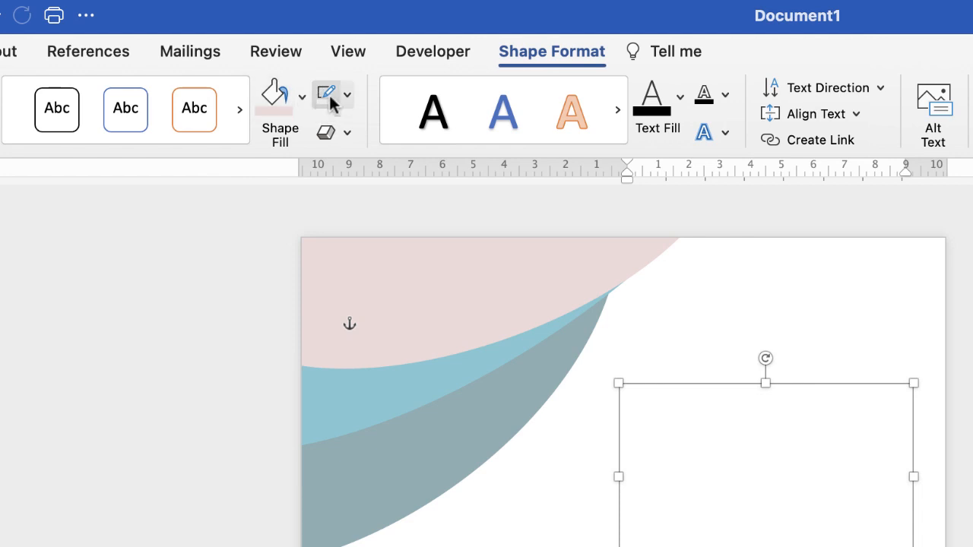
{"action": "left_click", "coordinate": [301, 99]}
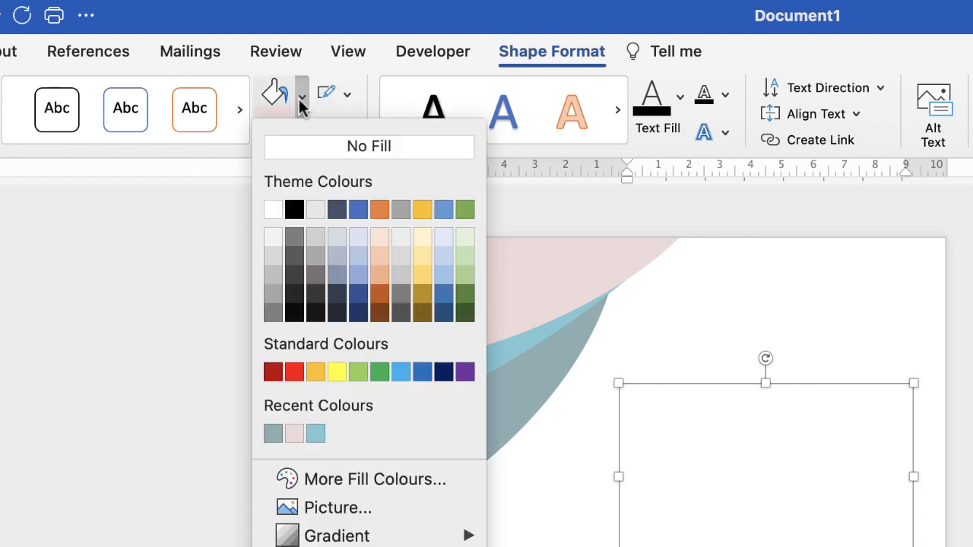
{"action": "left_click", "coordinate": [293, 146]}
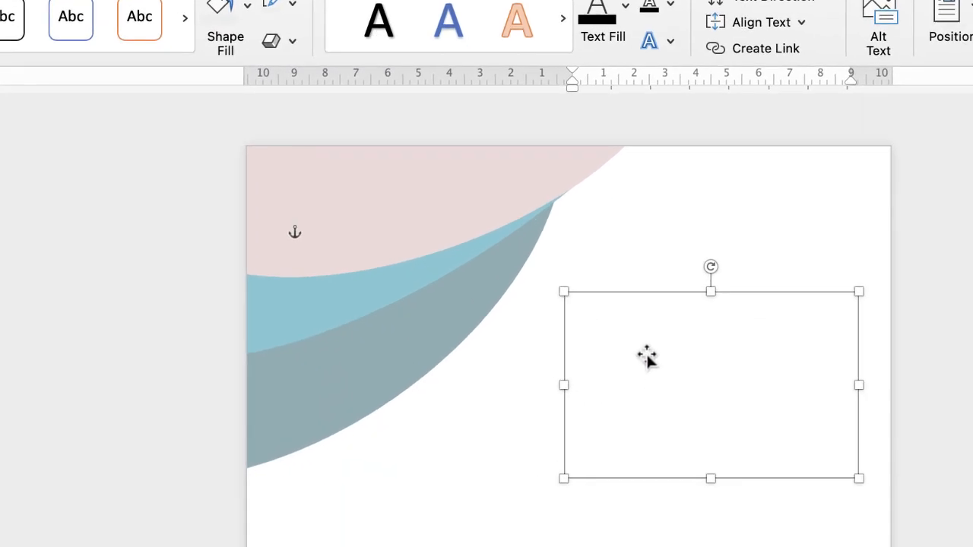
{"action": "left_click_drag", "start_coordinate": [644, 292], "coordinate": [436, 174]}
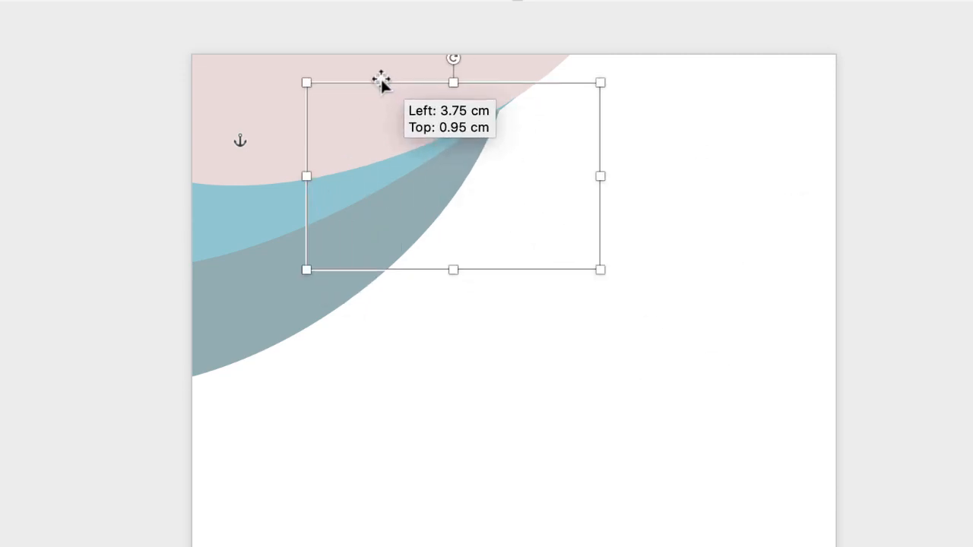
{"action": "left_click_drag", "start_coordinate": [382, 83], "coordinate": [590, 191]}
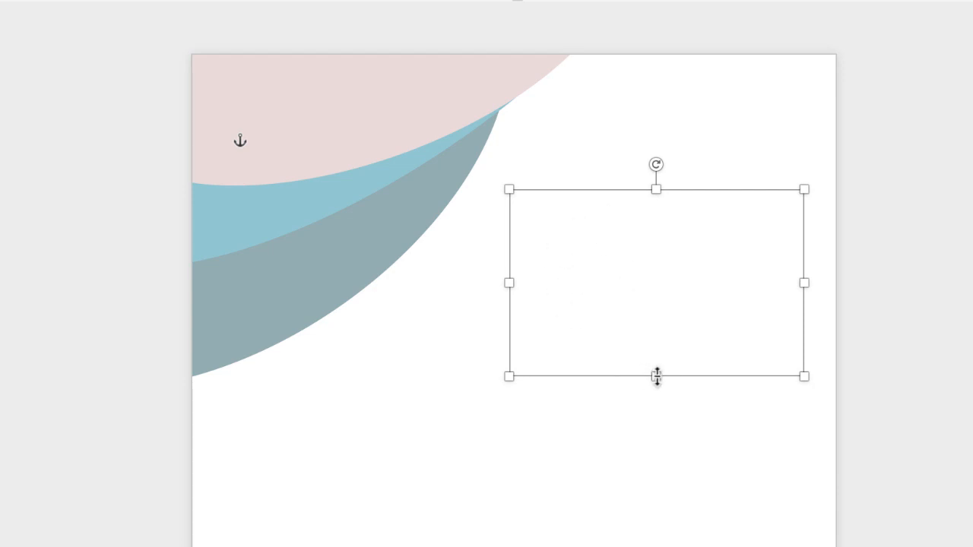
Step: Reduce the text box's height and enter the sender's three-line postal address in it
{"action": "left_click_drag", "start_coordinate": [657, 376], "coordinate": [656, 318]}
{"action": "left_click", "coordinate": [571, 235]}
{"action": "type", "text": "1 Garden Close Hampstead HY12 2CF"}
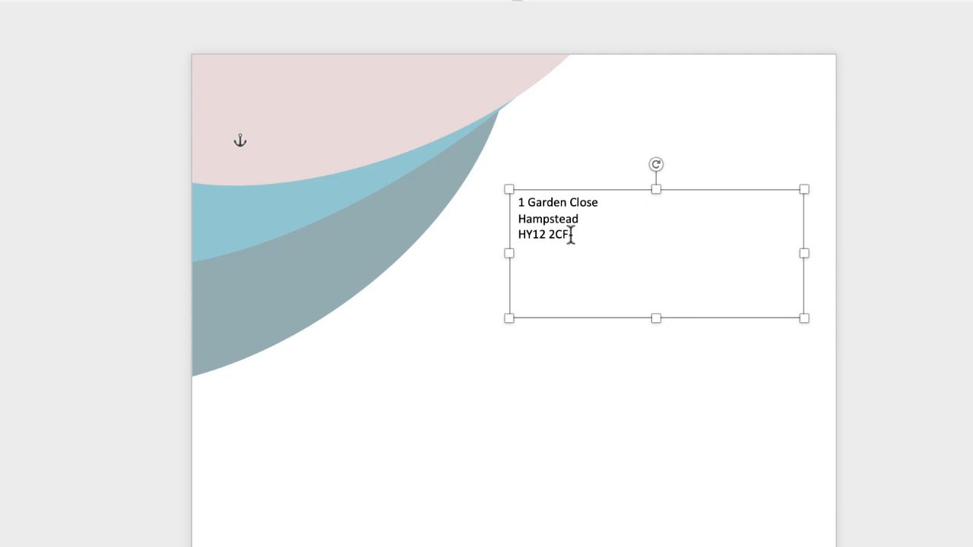
Step: Format the address text as Helvetica at size 18
{"action": "left_click_drag", "start_coordinate": [572, 238], "coordinate": [517, 206]}
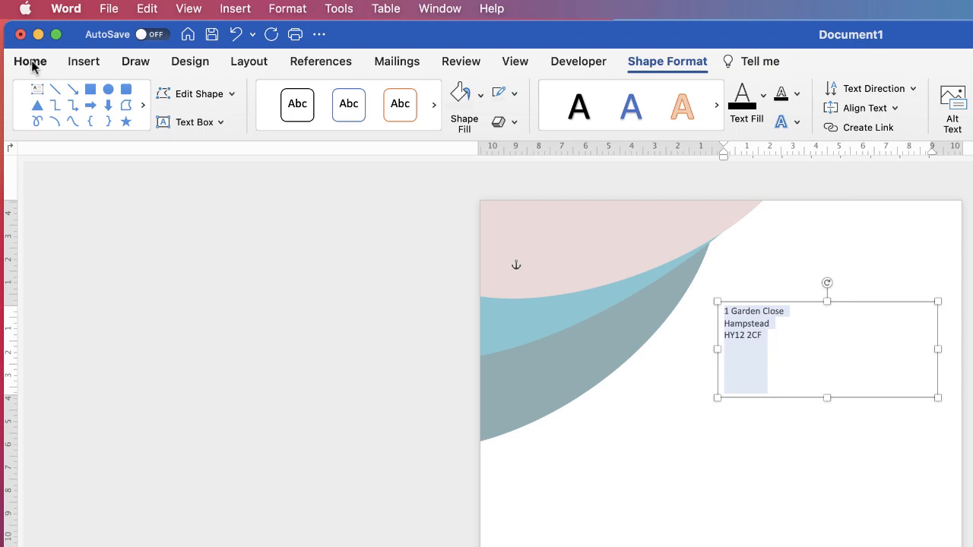
{"action": "left_click", "coordinate": [35, 63]}
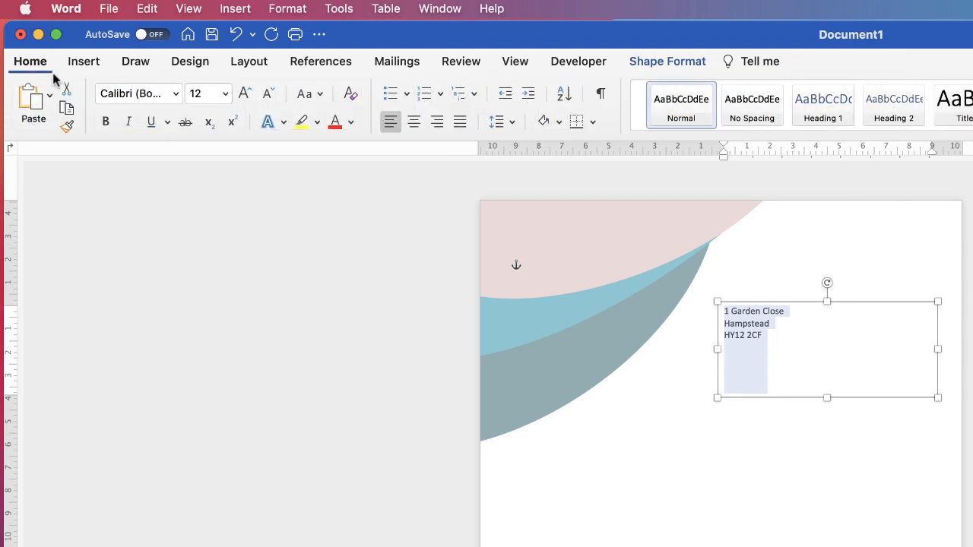
{"action": "left_click", "coordinate": [225, 94]}
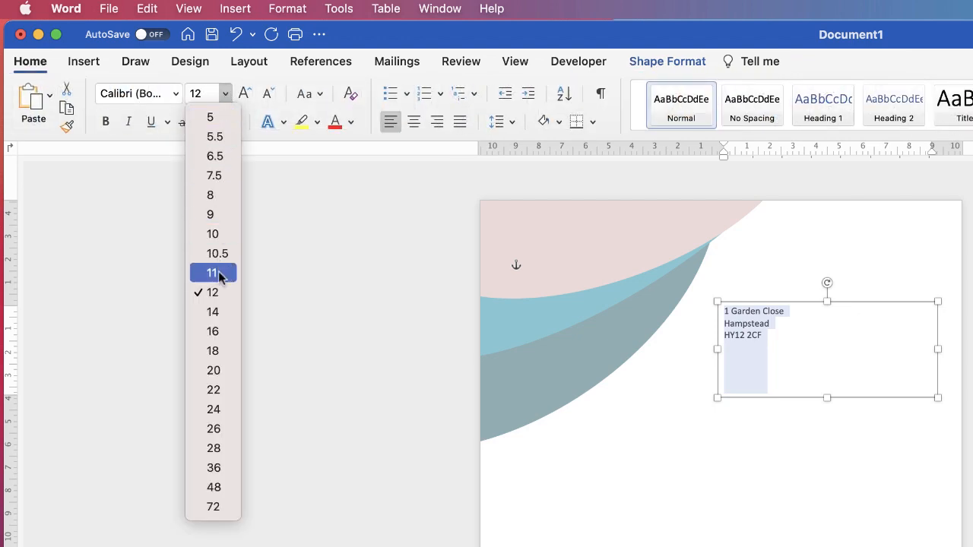
{"action": "left_click", "coordinate": [213, 350]}
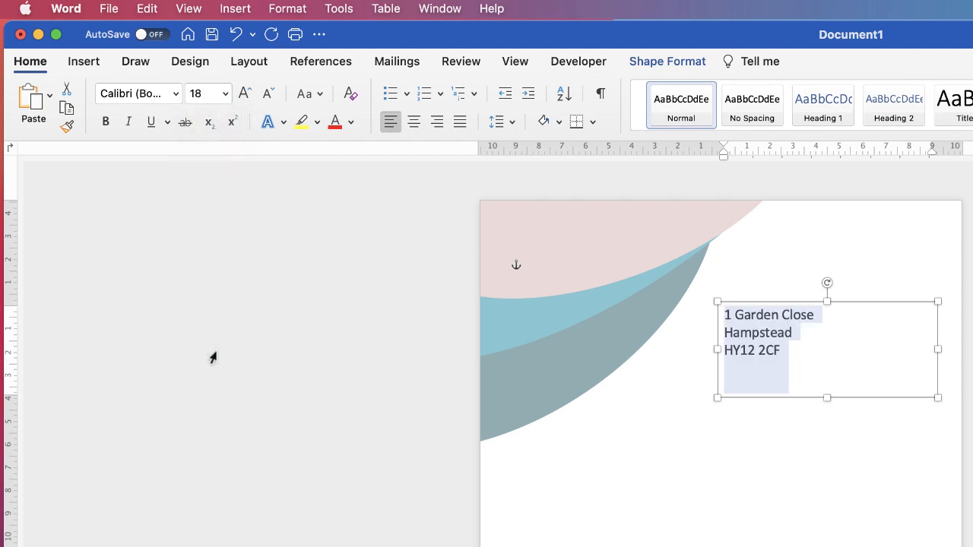
{"action": "left_click", "coordinate": [175, 94]}
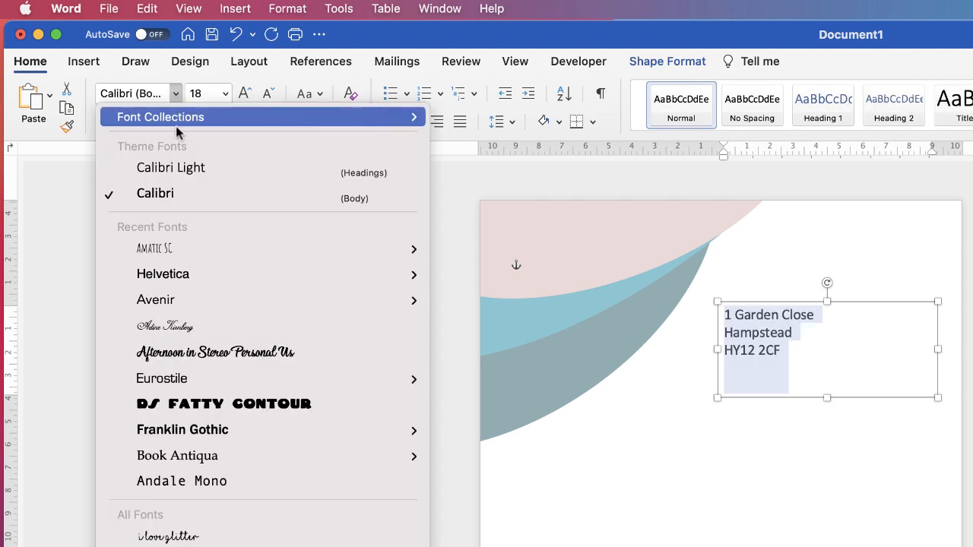
{"action": "left_click", "coordinate": [175, 283]}
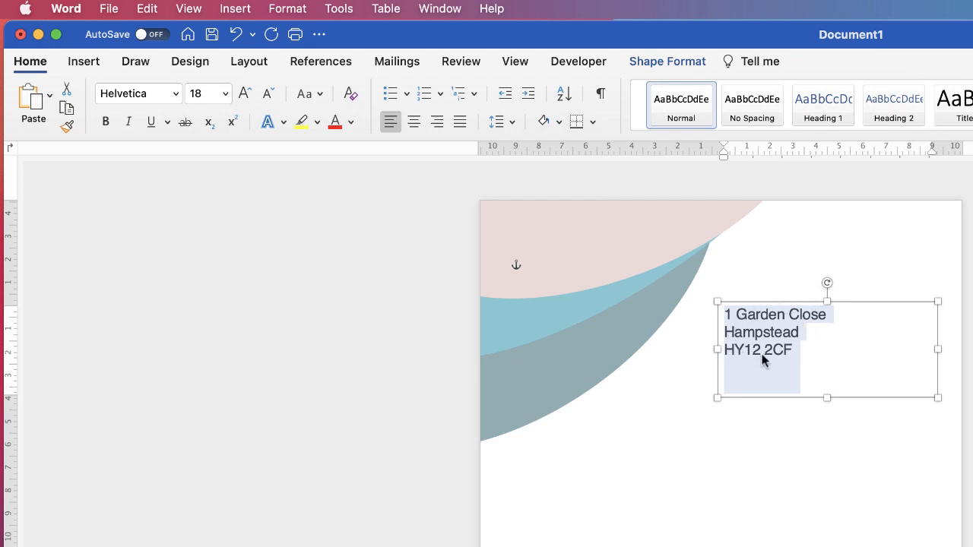
Step: Narrow and shorten the text box to fit closely around the address, and centre the address text
{"action": "left_click_drag", "start_coordinate": [939, 348], "coordinate": [840, 347]}
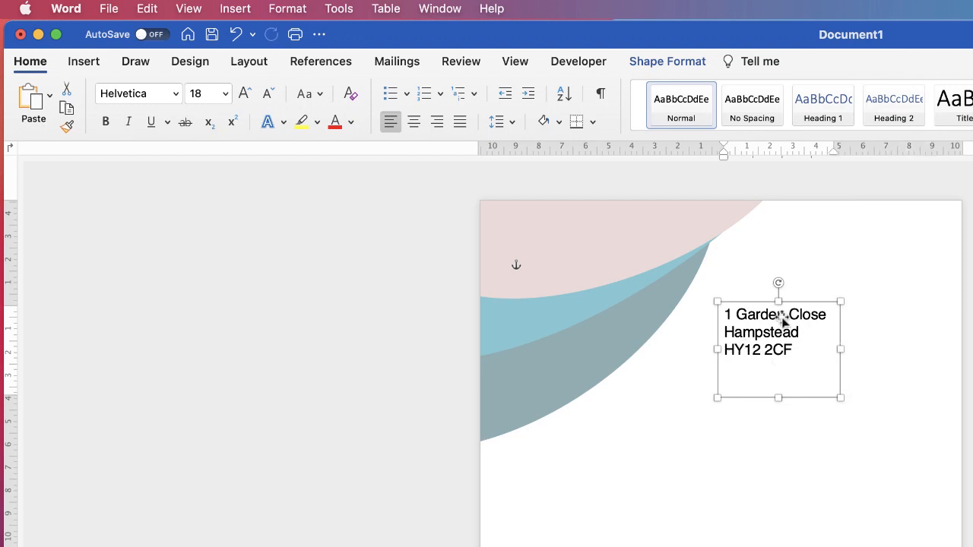
{"action": "left_click", "coordinate": [414, 123]}
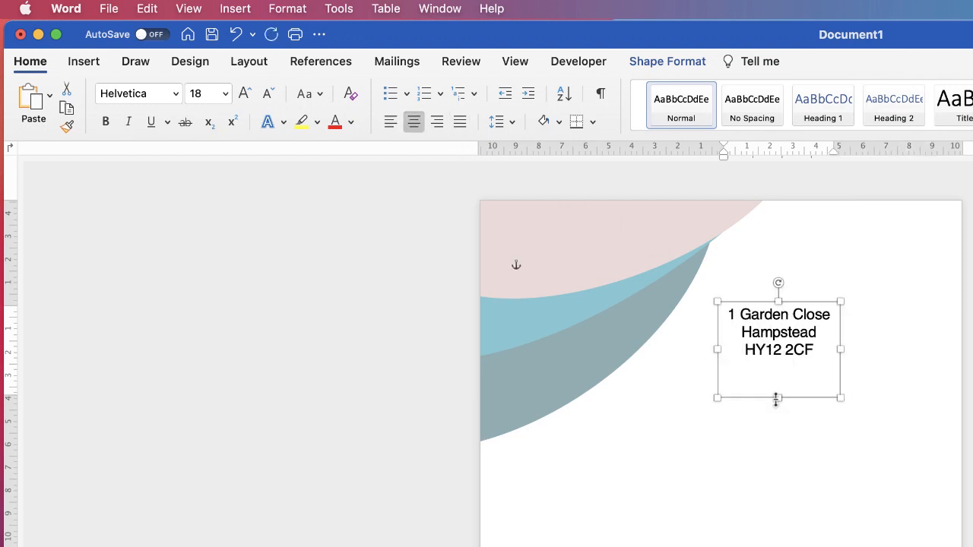
{"action": "left_click_drag", "start_coordinate": [779, 398], "coordinate": [778, 368]}
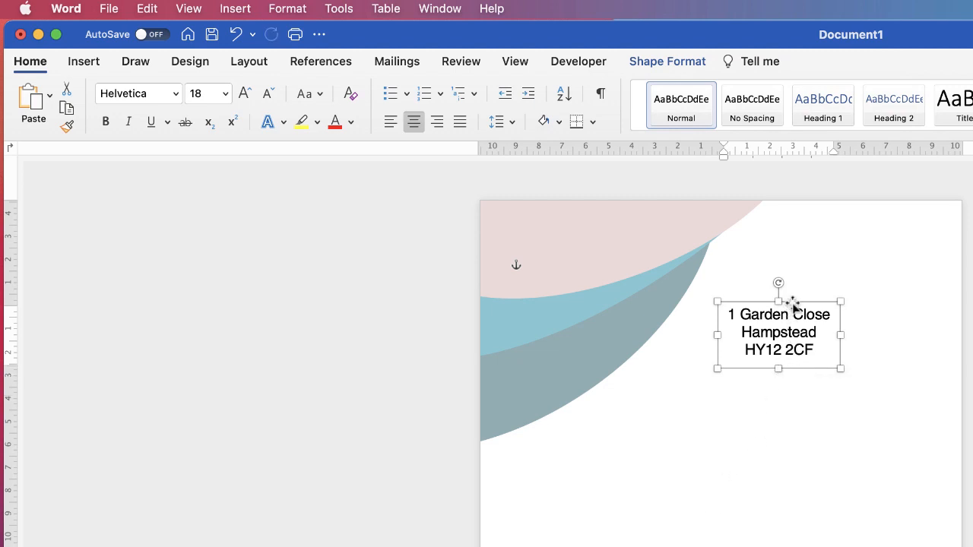
Step: Move the address text box closer to the page's right edge and align all its text to the right
{"action": "left_click_drag", "start_coordinate": [792, 308], "coordinate": [863, 302]}
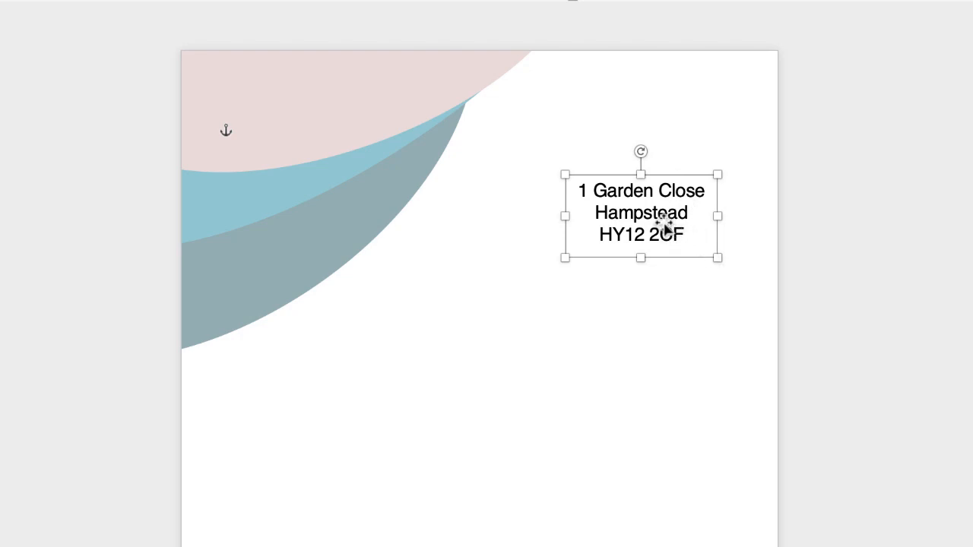
{"action": "double_click", "coordinate": [660, 215]}
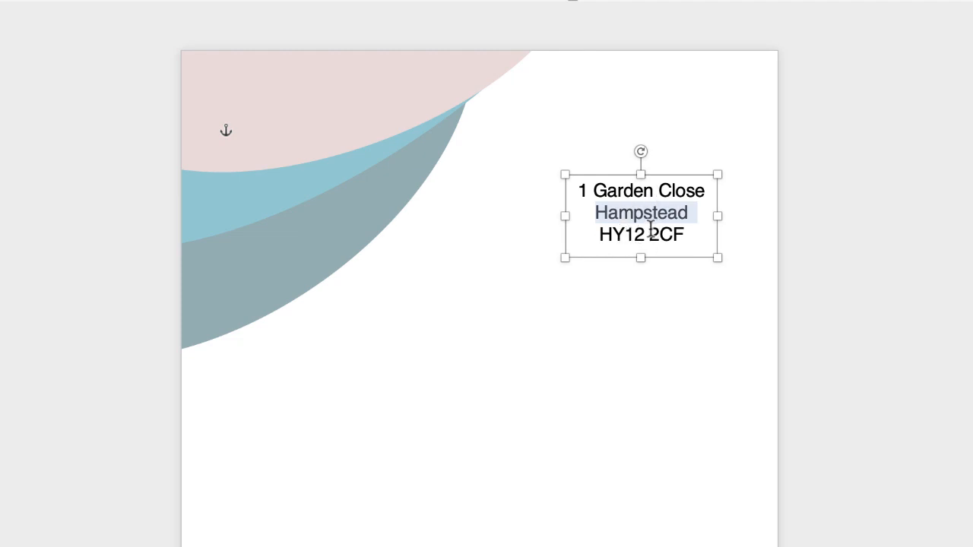
{"action": "key", "text": "super+a"}
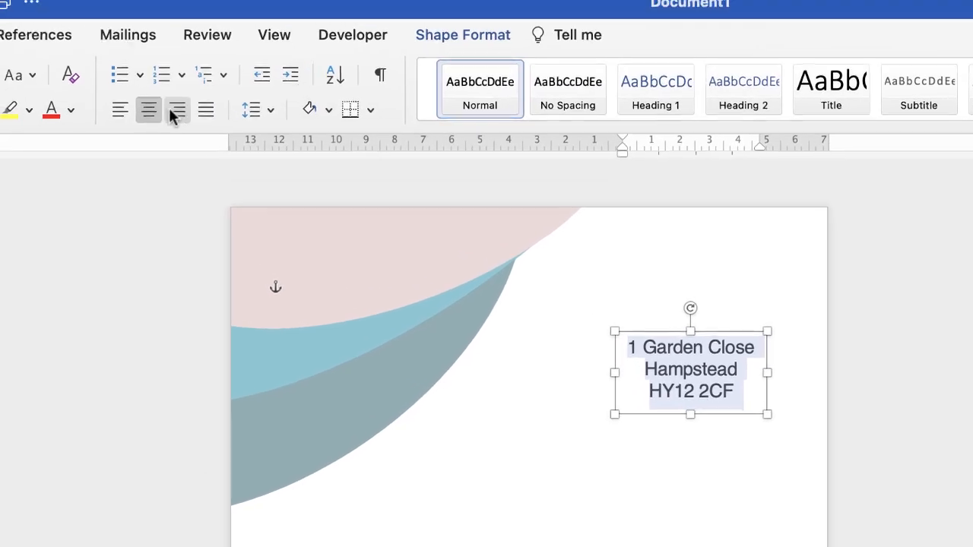
{"action": "left_click", "coordinate": [181, 121]}
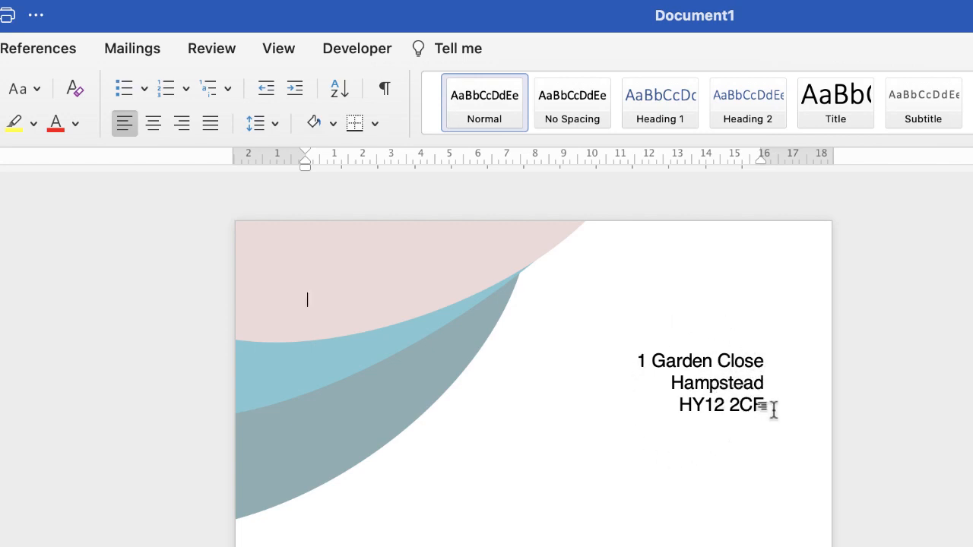
Step: Duplicate the address text box and place the copy in the white area below the grey oval
{"action": "left_click", "coordinate": [716, 388]}
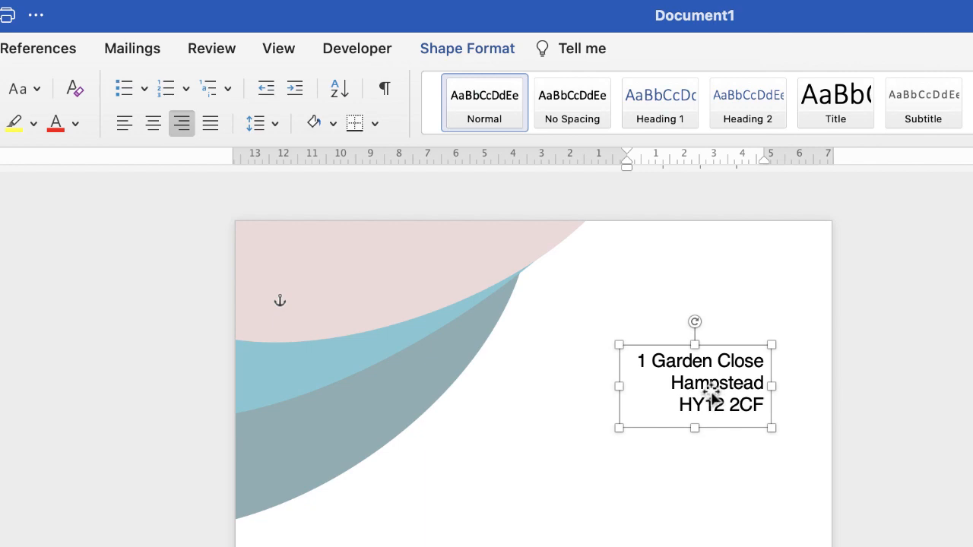
{"action": "left_click_drag", "start_coordinate": [714, 393], "coordinate": [617, 546]}
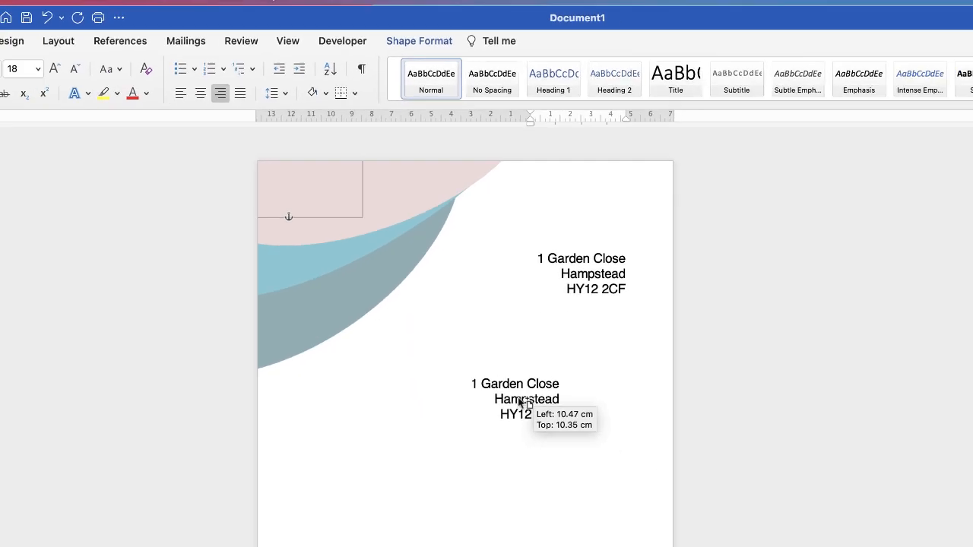
{"action": "left_click_drag", "start_coordinate": [522, 403], "coordinate": [386, 382]}
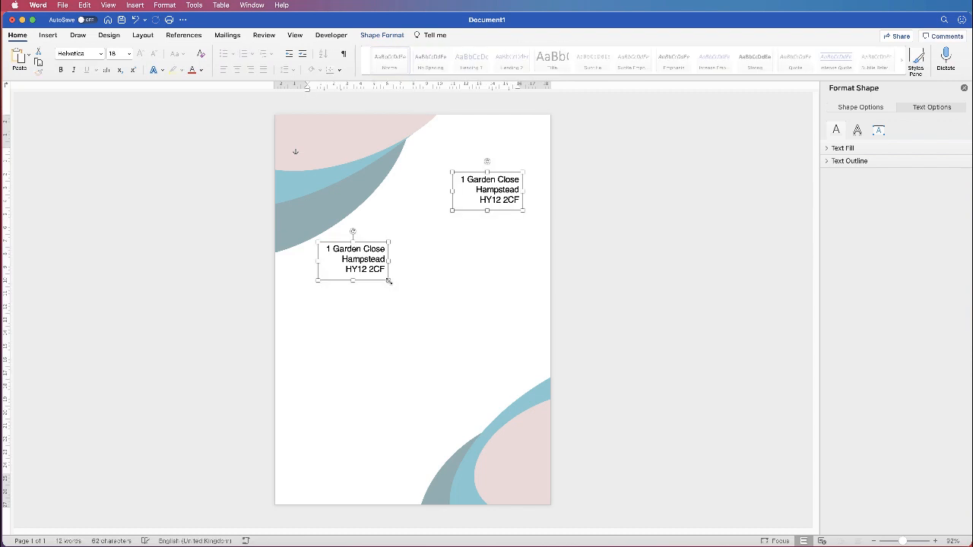
Step: Enlarge only the copied text box so it spans the white area in the middle of the page
{"action": "left_click_drag", "start_coordinate": [388, 280], "coordinate": [438, 373]}
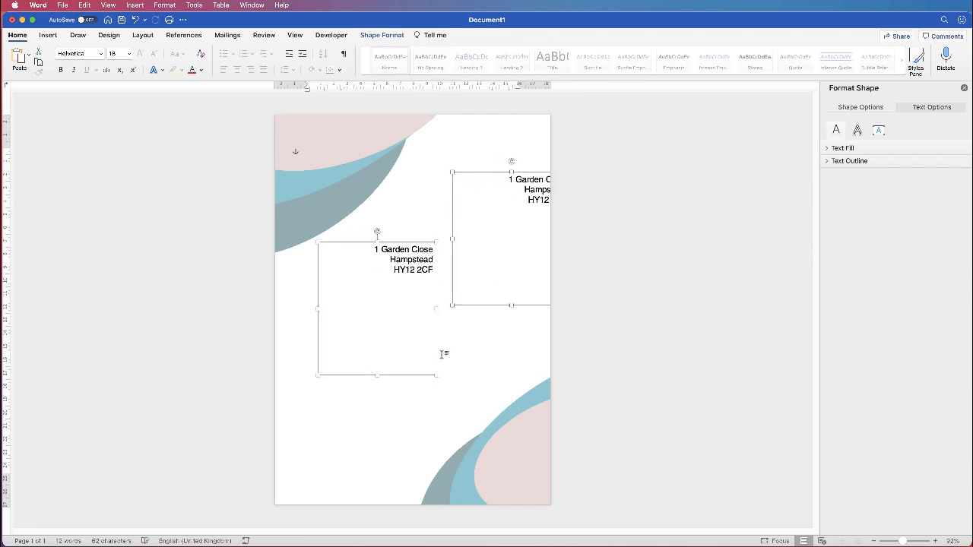
{"action": "left_click", "coordinate": [469, 282]}
{"action": "left_click", "coordinate": [388, 279]}
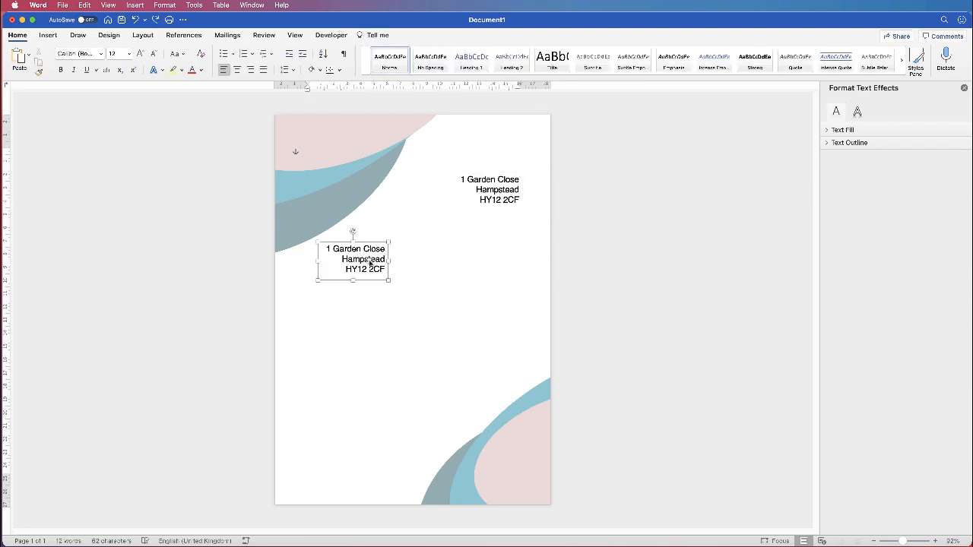
{"action": "left_click_drag", "start_coordinate": [388, 280], "coordinate": [506, 408]}
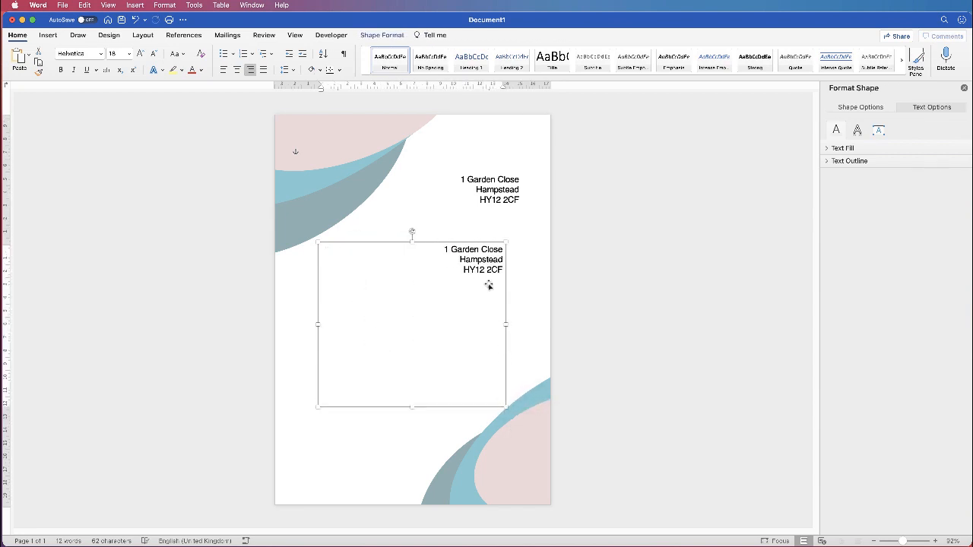
Step: Left-align the text in the enlarged text box and replace the copied address with "Dear Stranger"
{"action": "left_click_drag", "start_coordinate": [493, 270], "coordinate": [492, 281]}
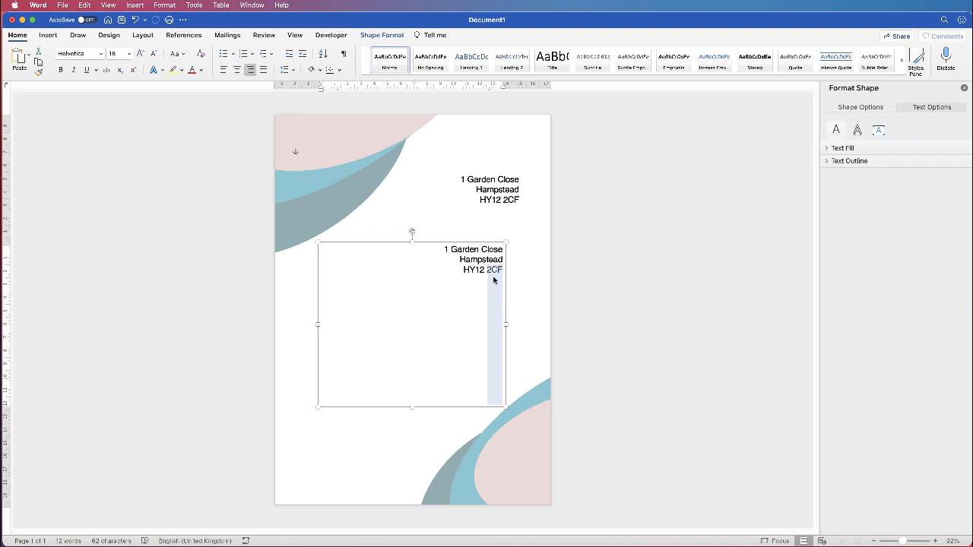
{"action": "triple_click", "coordinate": [495, 279]}
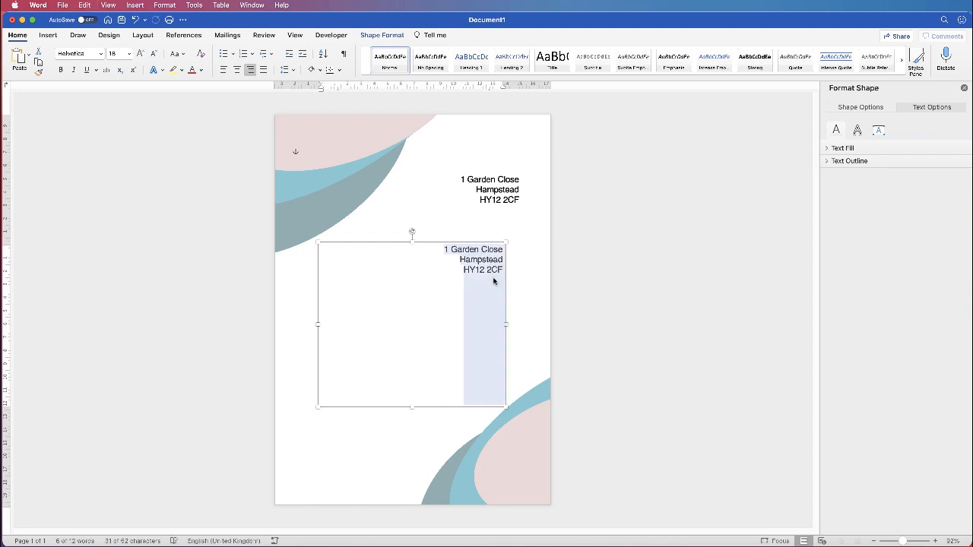
{"action": "left_click", "coordinate": [225, 71]}
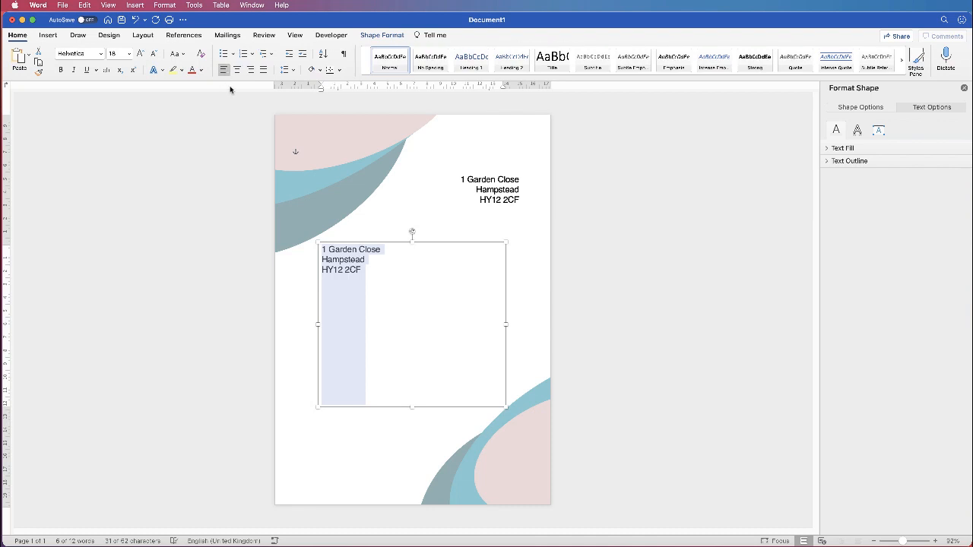
{"action": "type", "text": "Dear Stranger"}
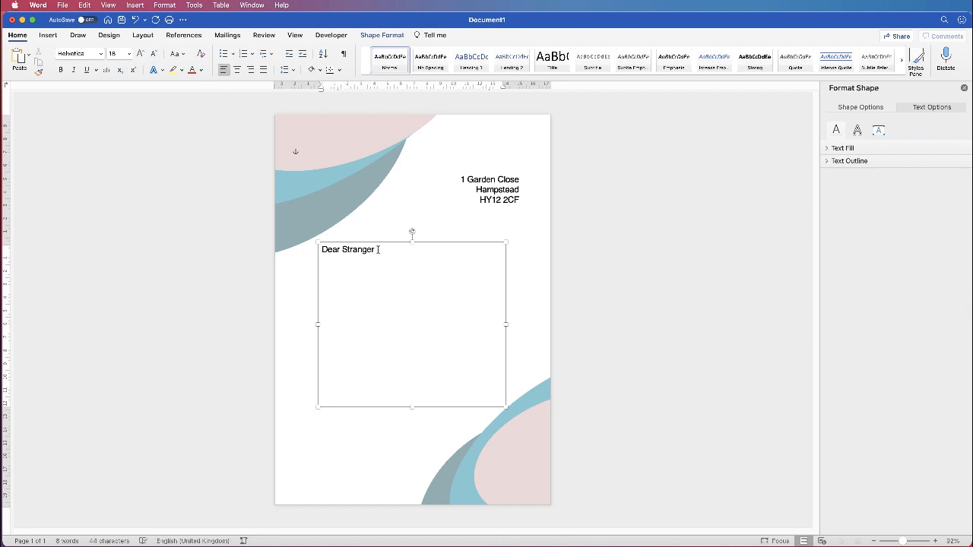
Step: Set the "Dear Stranger" greeting to 12 pt and insert three paragraphs of placeholder text starting "Video provides a powerful way" beneath it
{"action": "left_click_drag", "start_coordinate": [376, 249], "coordinate": [323, 249]}
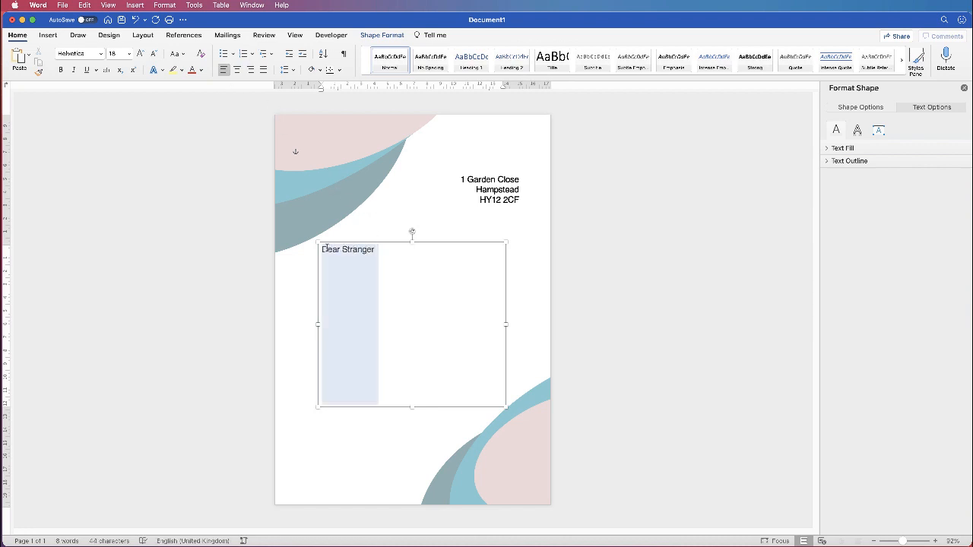
{"action": "left_click", "coordinate": [130, 54]}
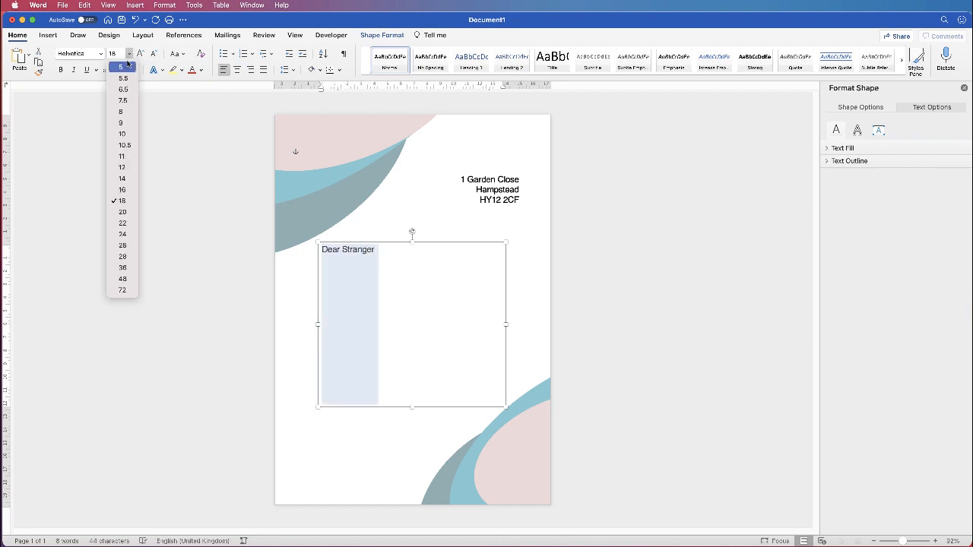
{"action": "left_click", "coordinate": [123, 167]}
{"action": "left_click", "coordinate": [362, 252]}
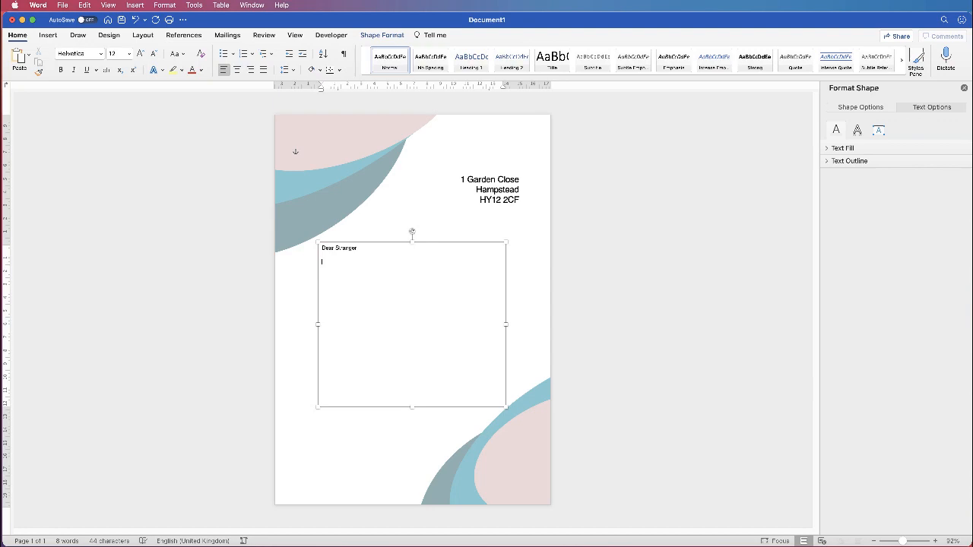
{"action": "type", "text": "Video provides a powerful way to help you prove your point. When you click Online Video, you can paste in the embed code for the video you want to add. You can also type a keyword to search online for the video that best fits your document.  To make your document look professionally produced, Word provides header, footer, cover page and text box designs that complement each other. For example, you can add a matching cover page, header and sidebar. Click Insert, then choose the elements you want from the different galleries.  Themes and styles also help to keep your document coordinated. When you click Design and choose a new Theme, the pictures, charts and SmartArt graphics change to match your new theme. When you apply styles, your headings change to match the new theme."}
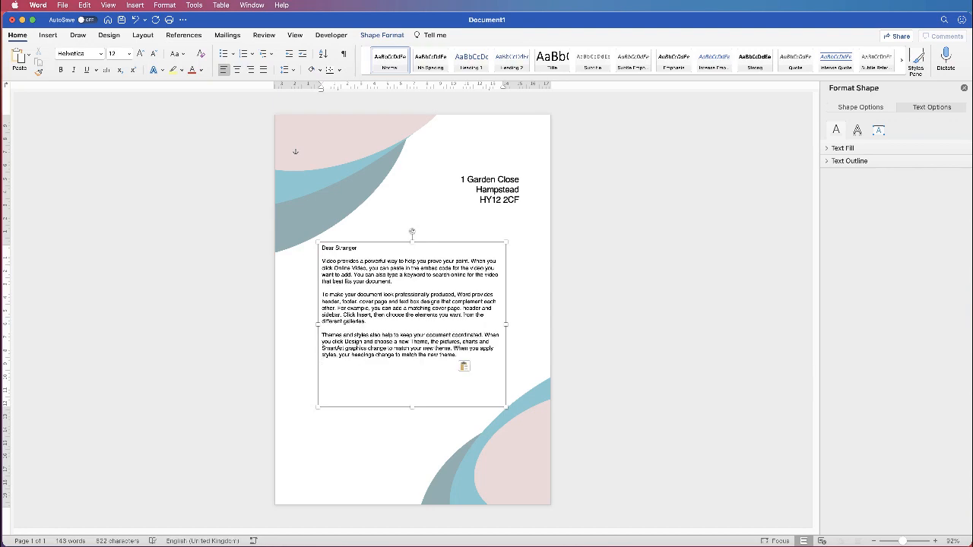
Step: Move the letter text box slightly down the page and centre it horizontally relative to the margins
{"action": "mouse_move", "coordinate": [457, 243]}
{"action": "left_mouse_down"}
{"action": "mouse_move", "coordinate": [419, 258]}
{"action": "mouse_move", "coordinate": [356, 322]}
{"action": "mouse_move", "coordinate": [508, 274]}
{"action": "mouse_move", "coordinate": [458, 253]}
{"action": "left_mouse_up"}
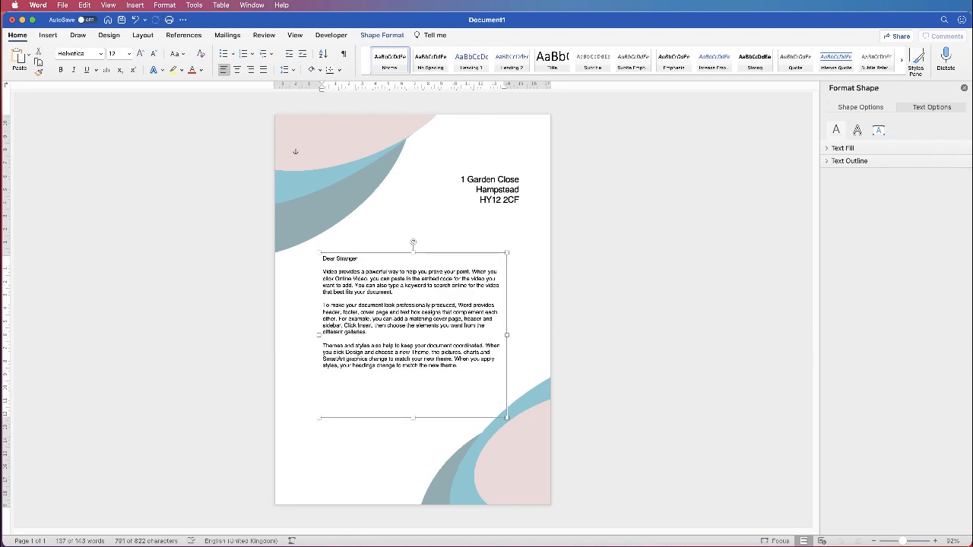
{"action": "mouse_move", "coordinate": [457, 253]}
{"action": "left_mouse_down"}
{"action": "mouse_move", "coordinate": [421, 228]}
{"action": "mouse_move", "coordinate": [447, 188]}
{"action": "mouse_move", "coordinate": [425, 239]}
{"action": "mouse_move", "coordinate": [472, 254]}
{"action": "mouse_move", "coordinate": [420, 253]}
{"action": "mouse_move", "coordinate": [474, 253]}
{"action": "mouse_move", "coordinate": [457, 266]}
{"action": "left_mouse_up"}
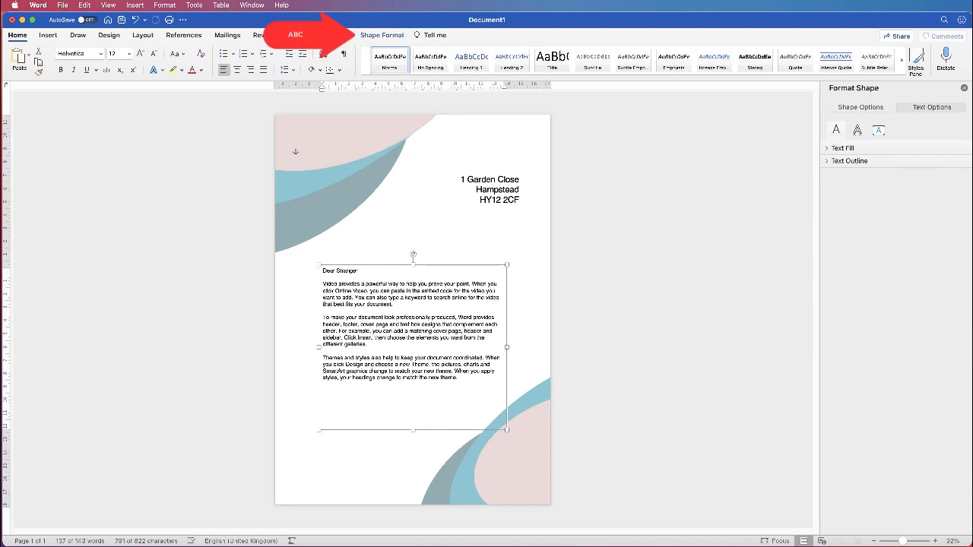
{"action": "left_click", "coordinate": [382, 35]}
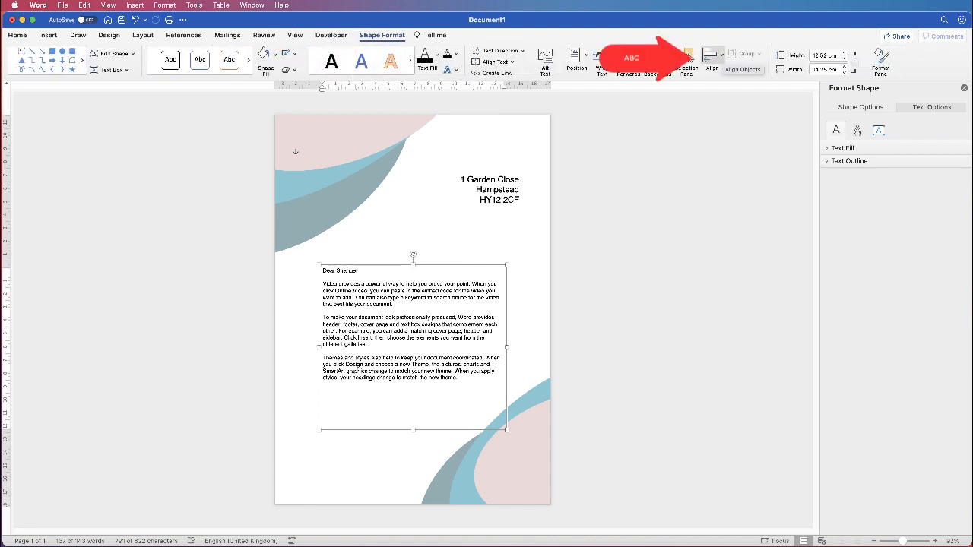
{"action": "left_click", "coordinate": [712, 56]}
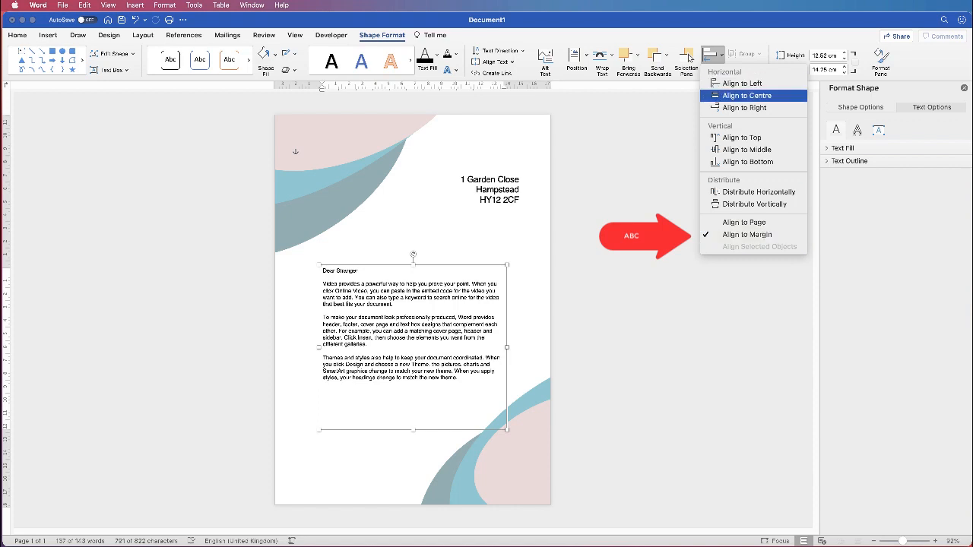
{"action": "key", "text": "Return"}
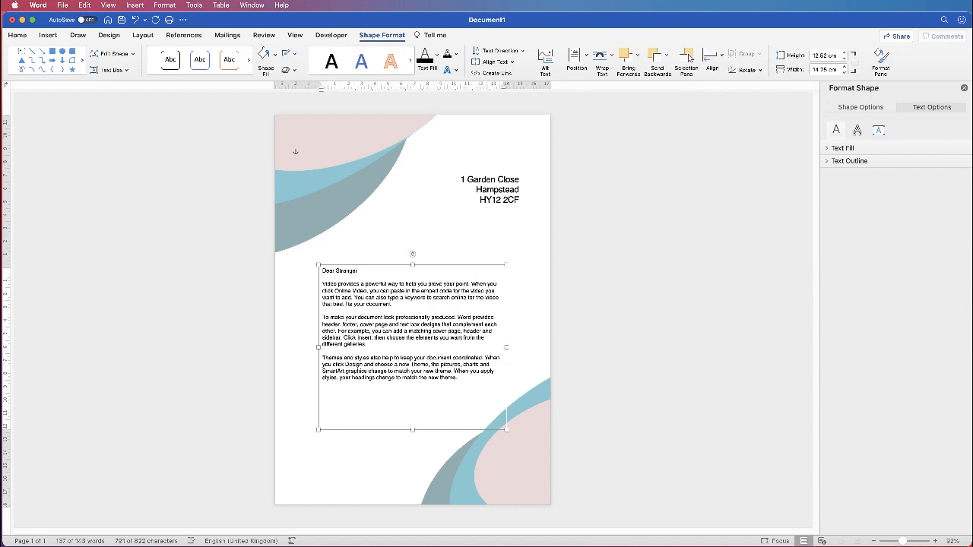
Step: Extend the letter text box to a height of 12.7 cm and add the closing "Yours sincerely" with the sender's full name below
{"action": "left_click_drag", "start_coordinate": [413, 430], "coordinate": [413, 431]}
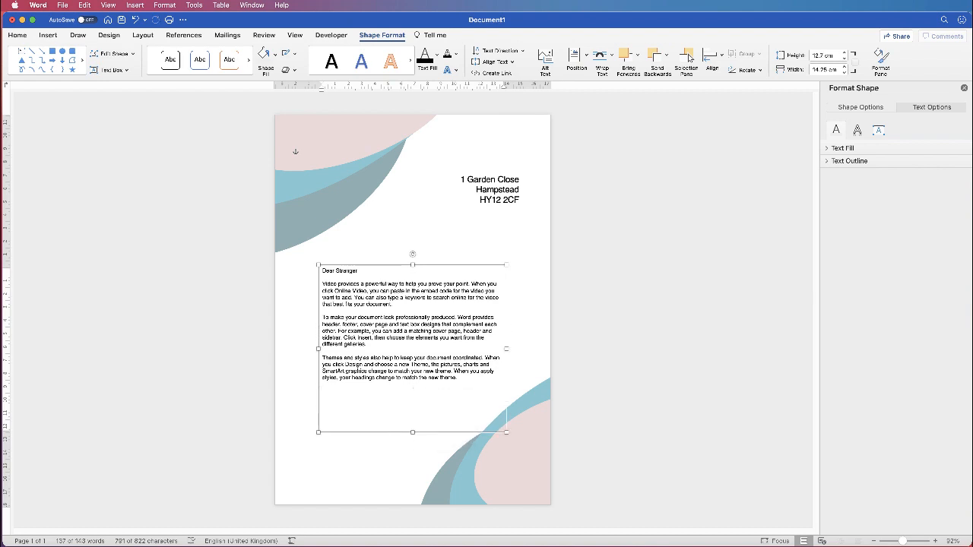
{"action": "key", "text": "BackSpace"}
{"action": "type", "text": "Yours sincerely"}
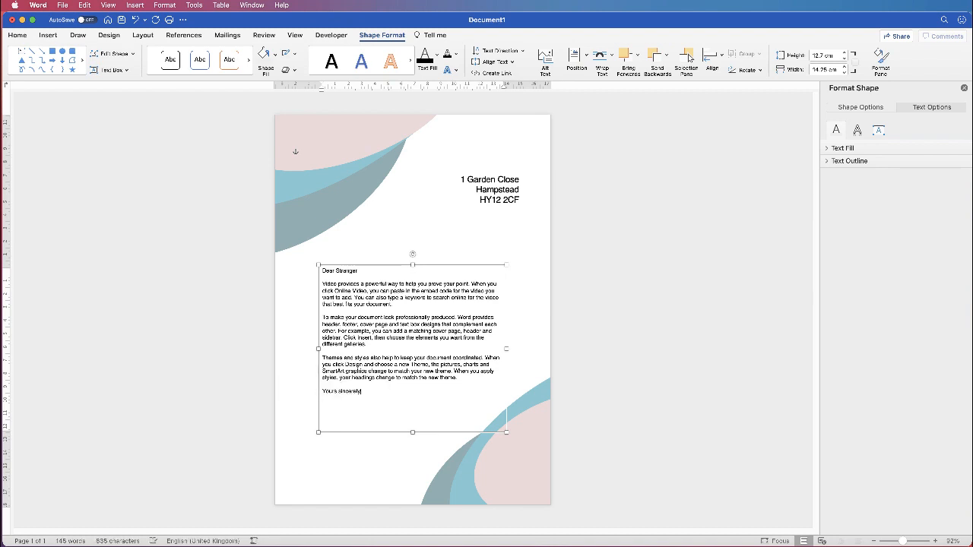
{"action": "key", "text": "Return"}
{"action": "type", "text": "Lisa Doe"}
{"action": "left_click", "coordinate": [308, 151]}
Step: Set all the text in the sender's address box to 12 pt
{"action": "double_click", "coordinate": [497, 189]}
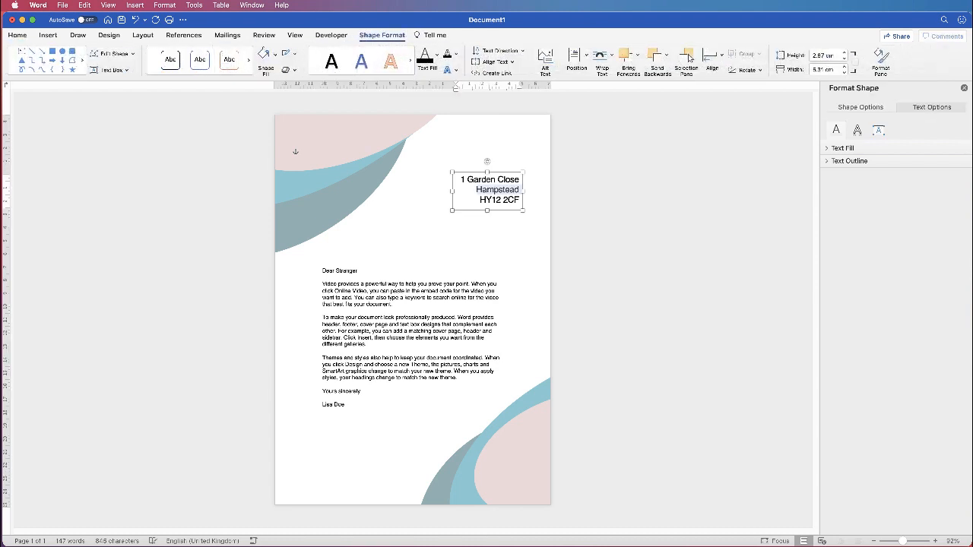
{"action": "key", "text": "super+a"}
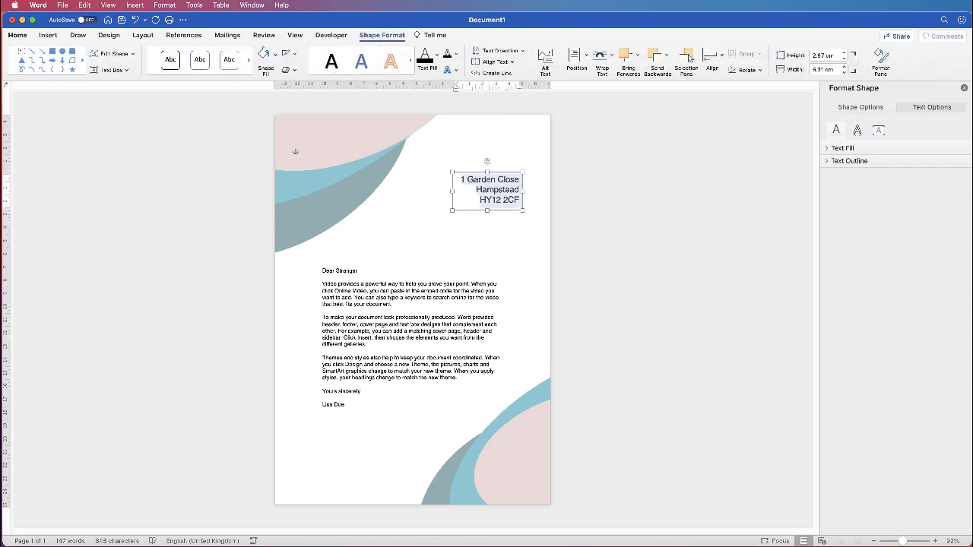
{"action": "left_click", "coordinate": [17, 35]}
{"action": "left_click", "coordinate": [129, 54]}
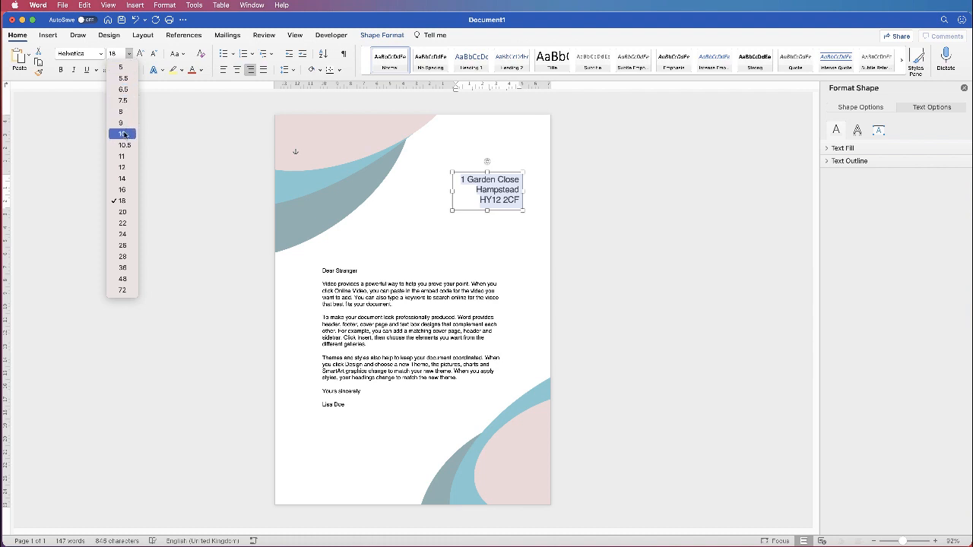
{"action": "left_click", "coordinate": [122, 168]}
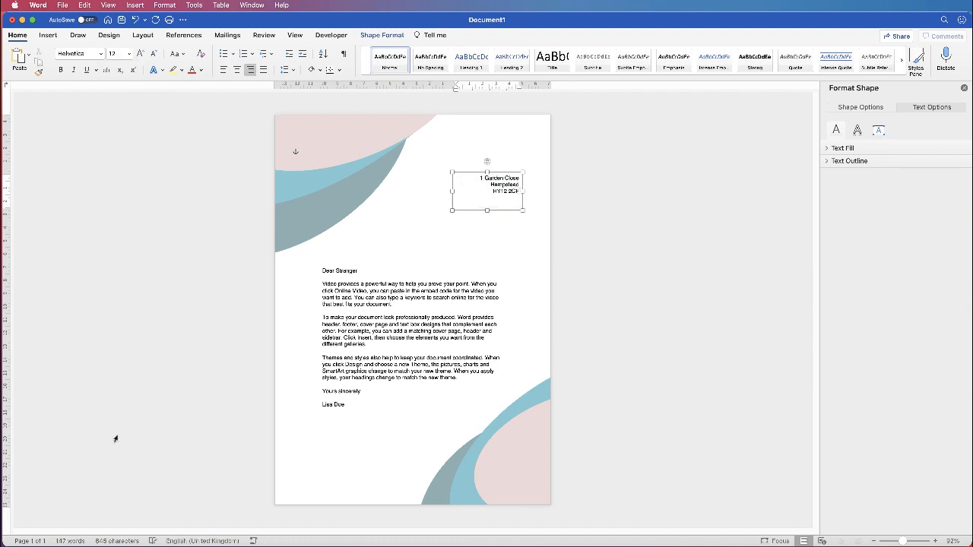
Step: Add the date 31/03/21 below the sender's address, separated by a blank line, and deselect the text box
{"action": "type", "text": "1\\"}
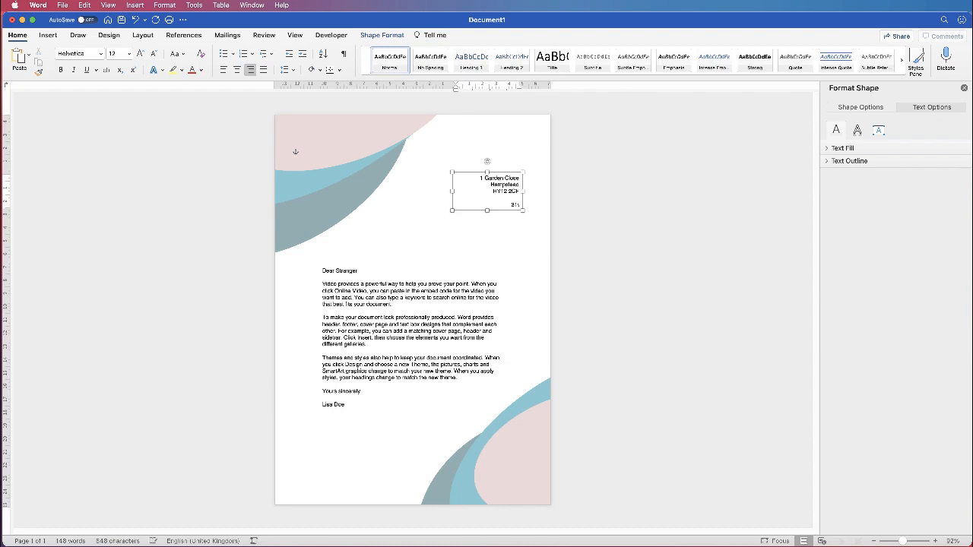
{"action": "type", "text": "08/"}
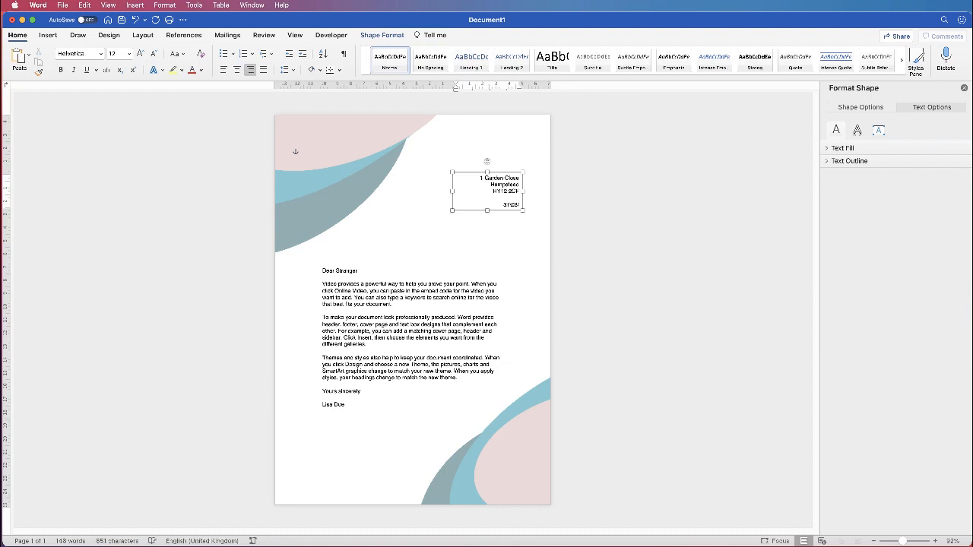
{"action": "type", "text": "21"}
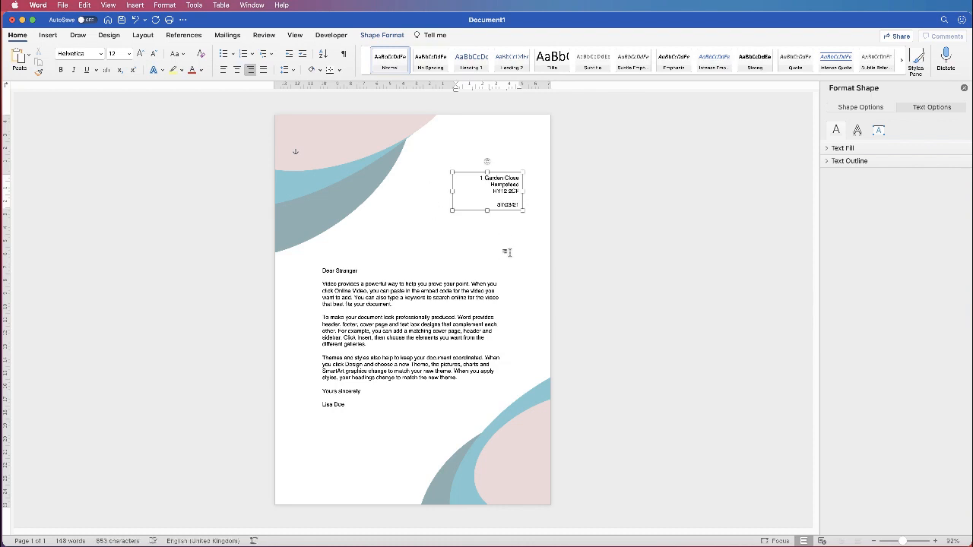
{"action": "left_click", "coordinate": [490, 232]}
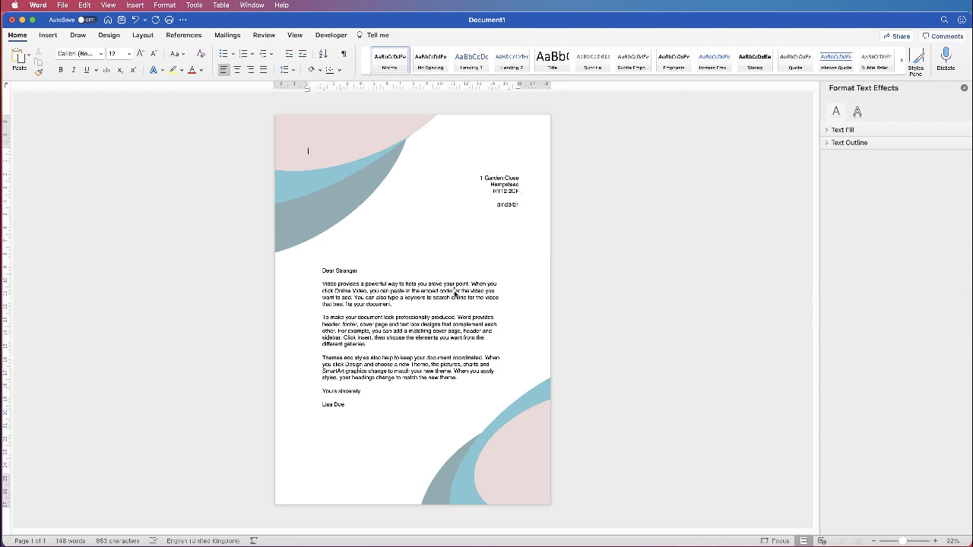